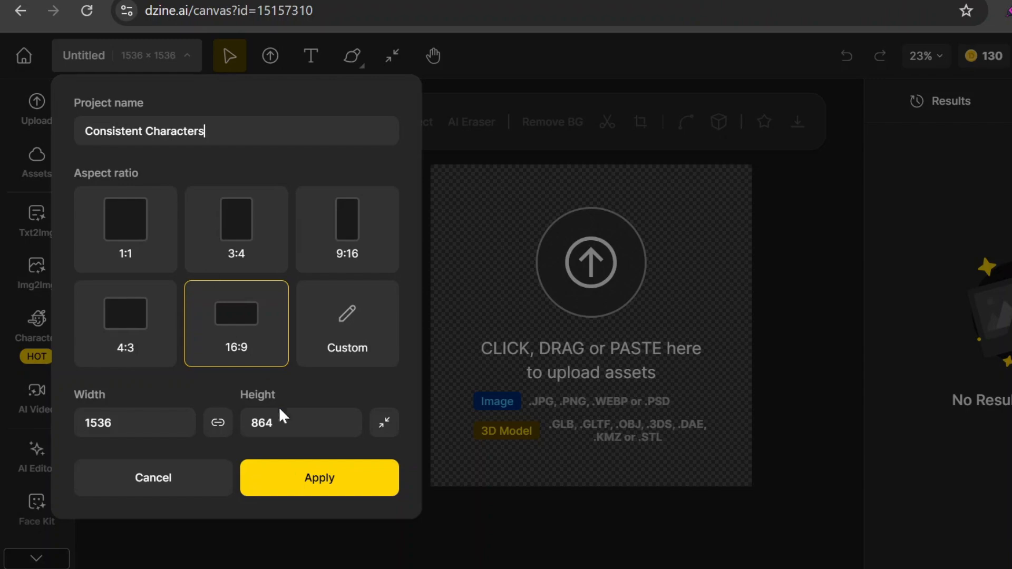
Apply the project name Consistent Characters with a 16:9 canvas of 1536 × 864, and open the Character Sheet tool.
{"action": "left_click", "coordinate": [313, 478]}
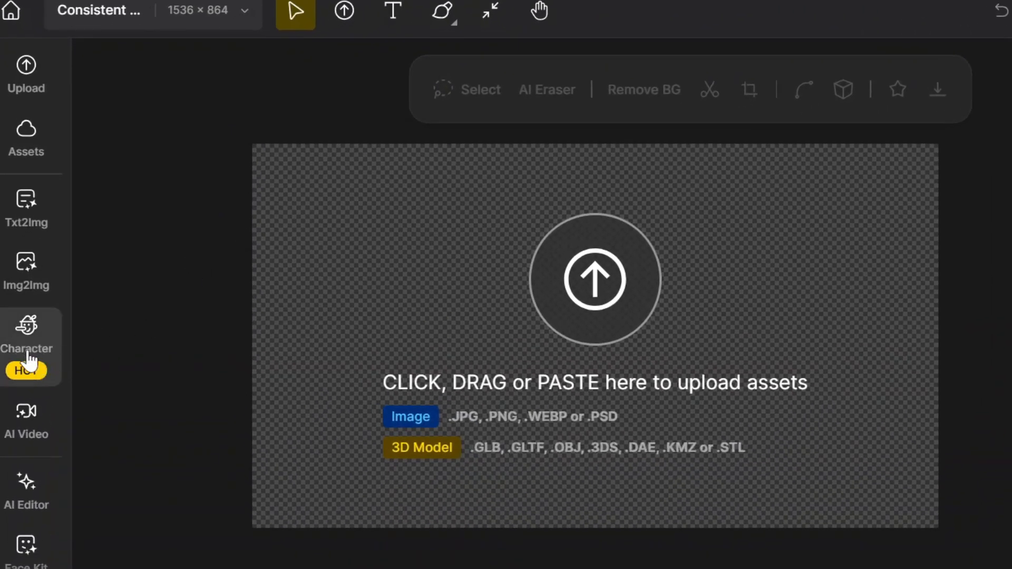
{"action": "left_click", "coordinate": [33, 351]}
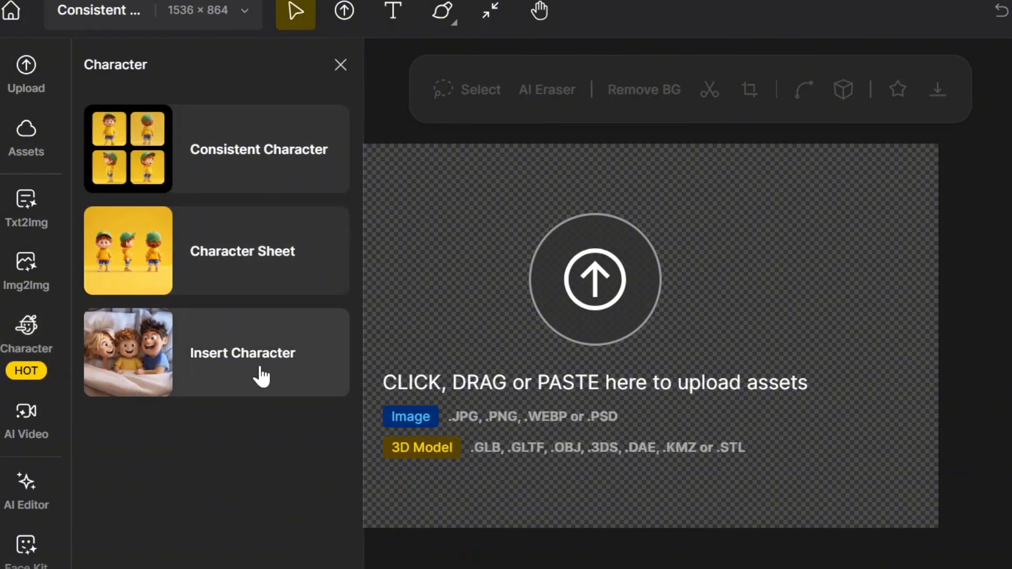
{"action": "left_click", "coordinate": [229, 267]}
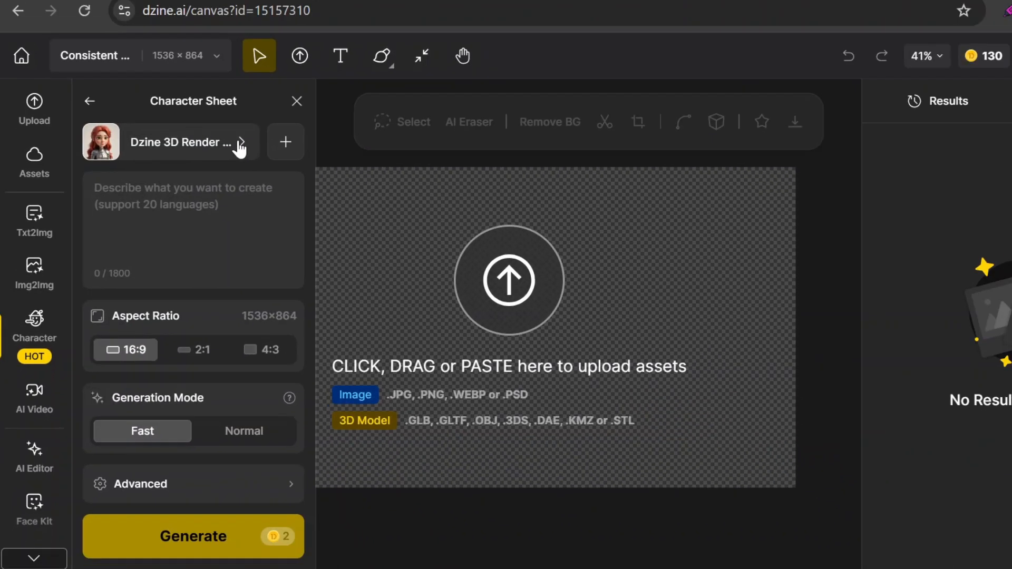
Browse the style library and choose the Dzine 3D Render v2 style for the character sheet.
{"action": "left_click", "coordinate": [270, 109]}
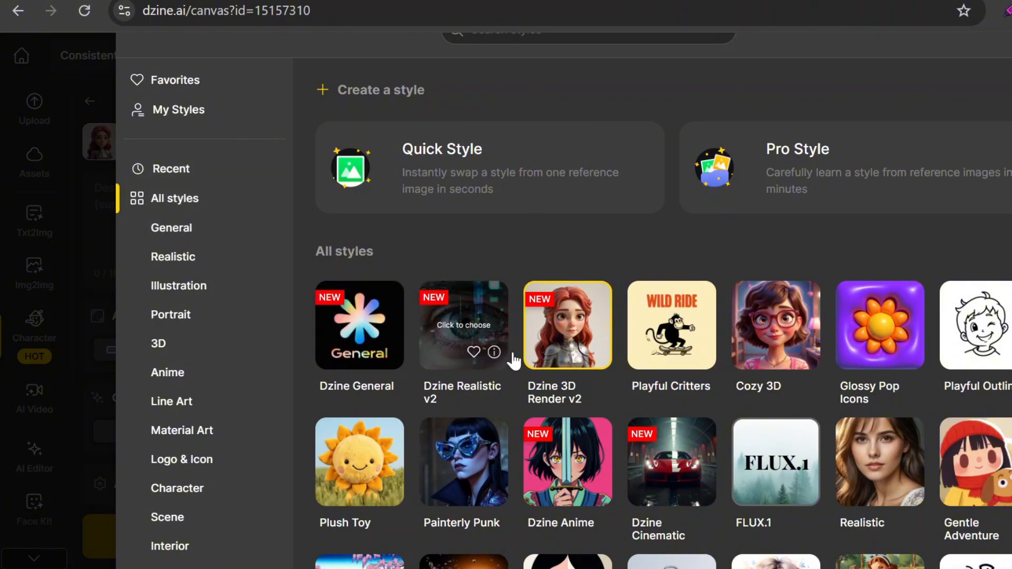
{"action": "scroll", "coordinate": [659, 327], "scroll_direction": "down", "scroll_amount": 15}
{"action": "scroll", "coordinate": [911, 153], "scroll_direction": "up", "scroll_amount": 15}
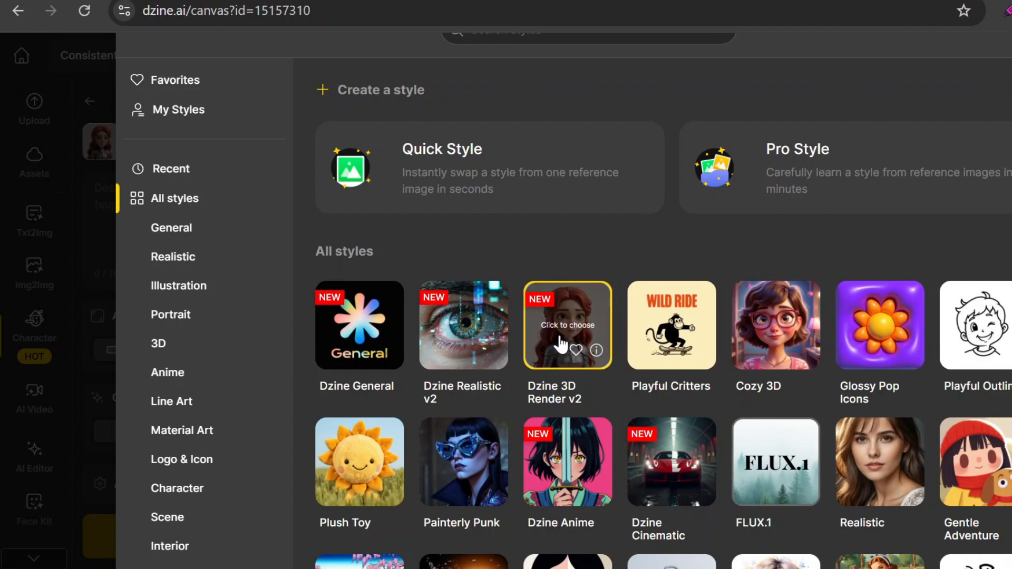
{"action": "left_click", "coordinate": [568, 342]}
Paste the prompt describing a nine year old boy with short curly black hair, khaki shirt, black shorts, red bandana, explorer vest and brown hiking boots.
{"action": "left_click", "coordinate": [266, 282]}
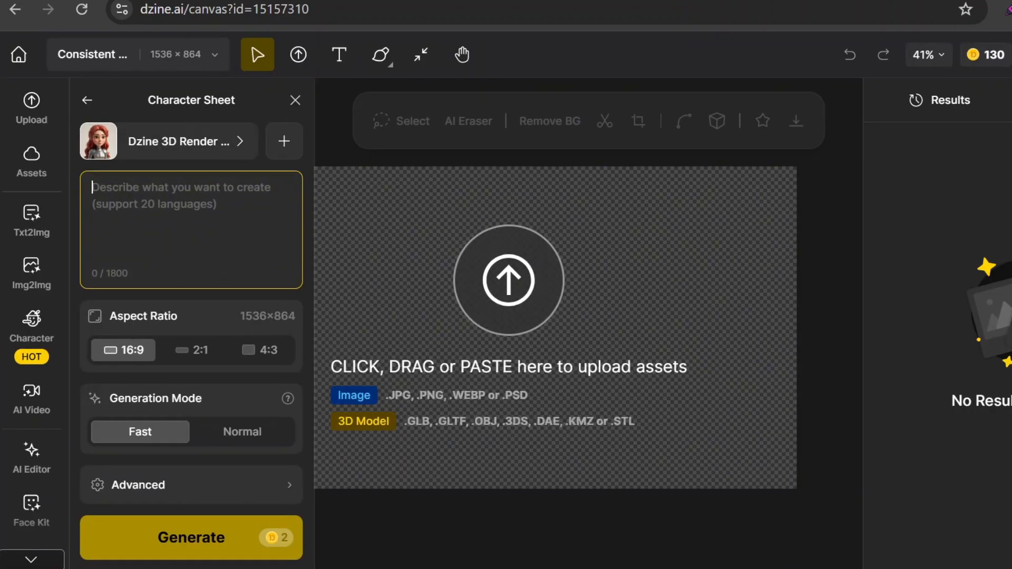
{"action": "right_click", "coordinate": [192, 138]}
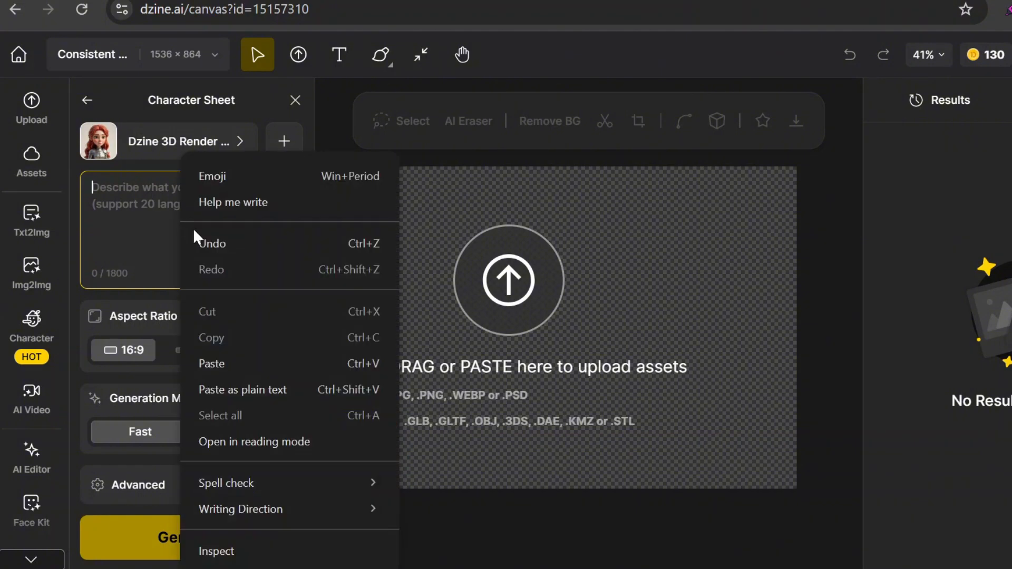
{"action": "left_click", "coordinate": [235, 361]}
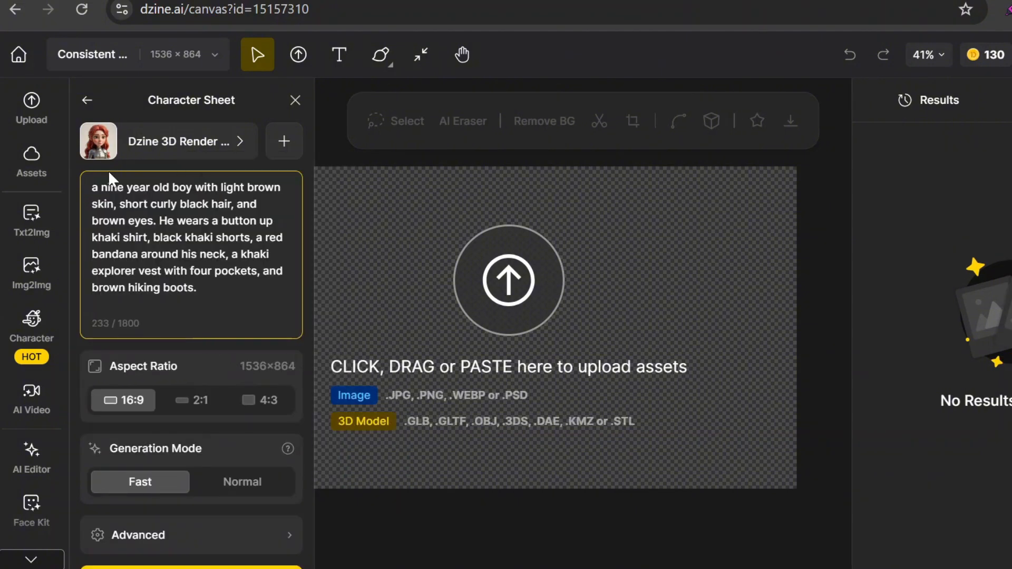
{"action": "key", "text": "BackSpace"}
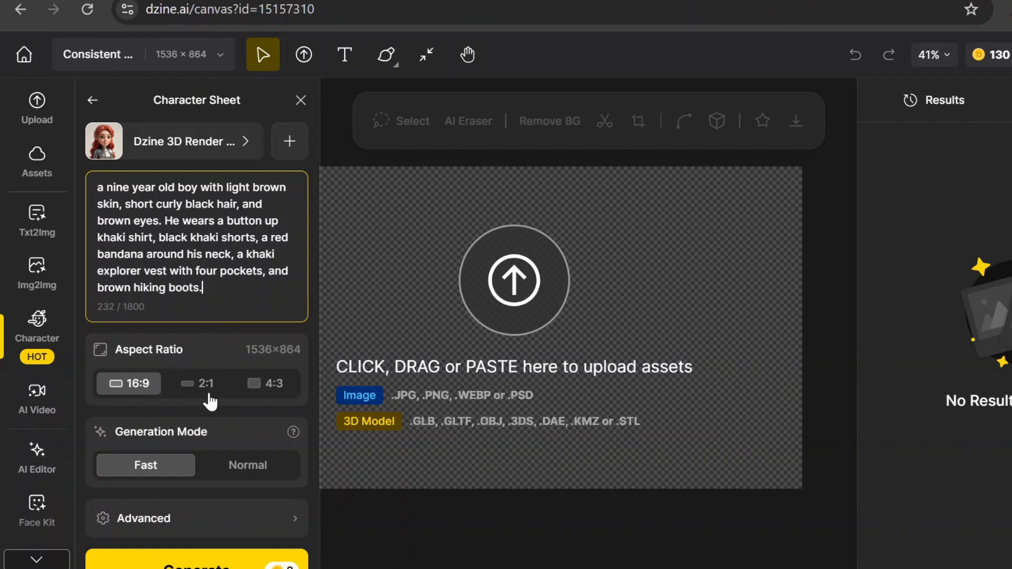
Set the generation mode to Normal and generate the character sheet.
{"action": "left_click", "coordinate": [245, 429]}
{"action": "scroll", "coordinate": [245, 429], "scroll_direction": "down", "scroll_amount": 1}
{"action": "mouse_move", "coordinate": [292, 415]}
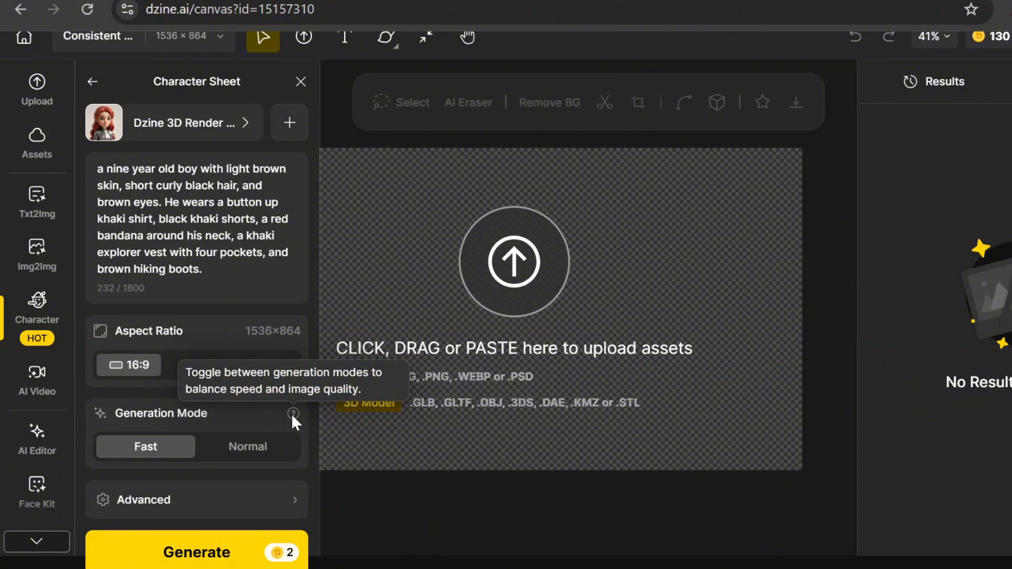
{"action": "left_click", "coordinate": [254, 449]}
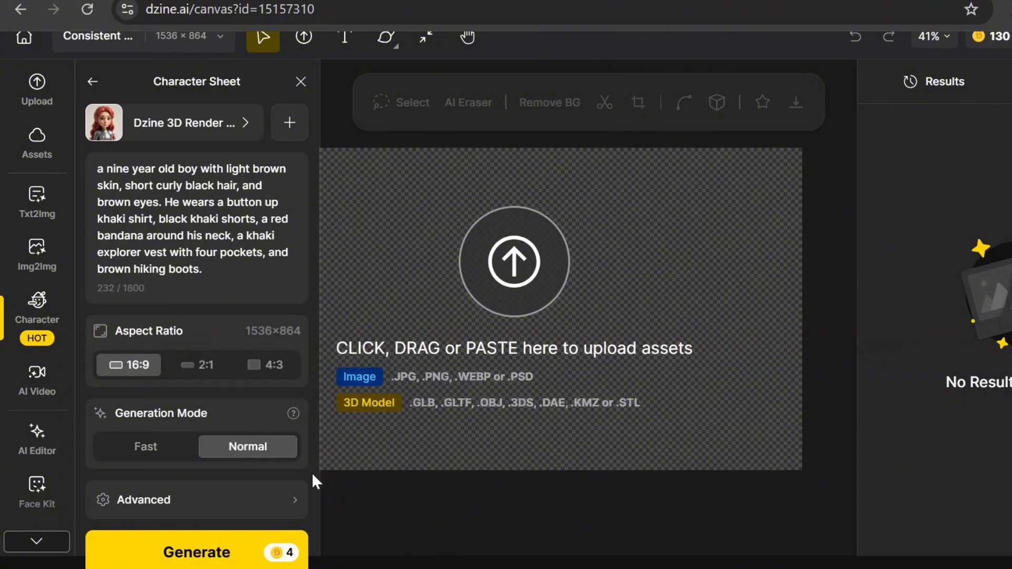
{"action": "left_click", "coordinate": [211, 562]}
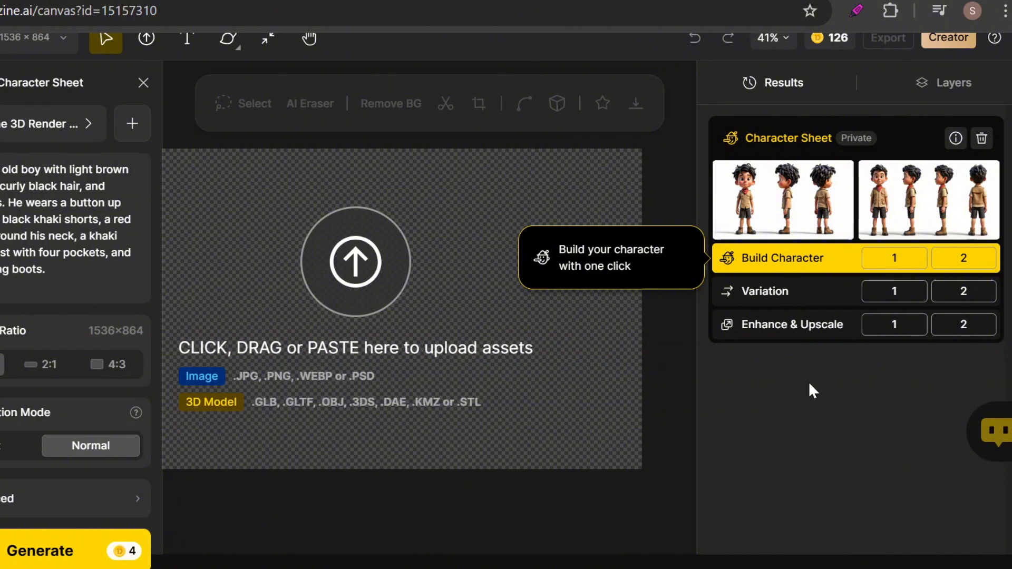
Build a character from the first generated sheet, name it Leo and start its training.
{"action": "mouse_move", "coordinate": [776, 197]}
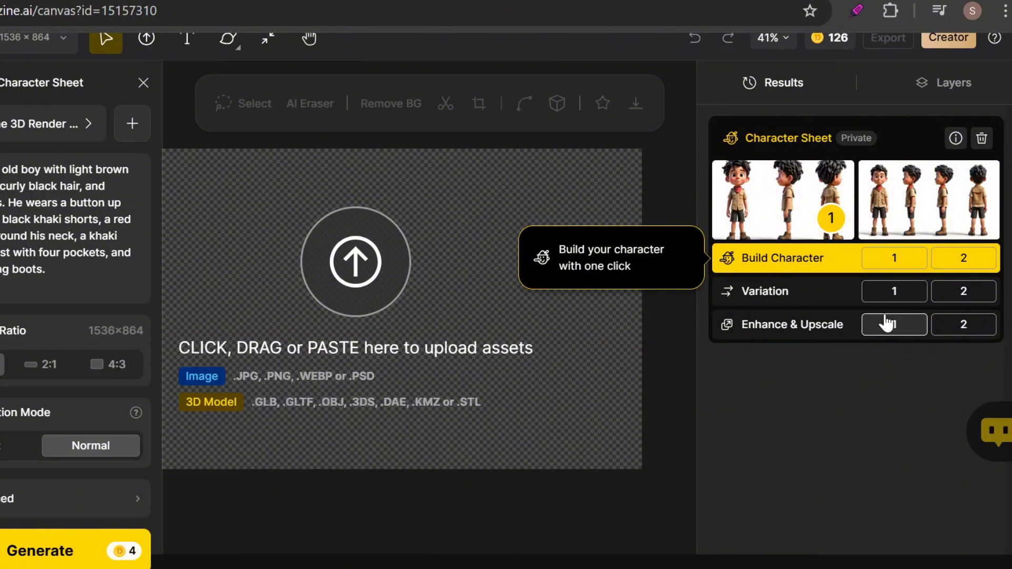
{"action": "left_click", "coordinate": [895, 266]}
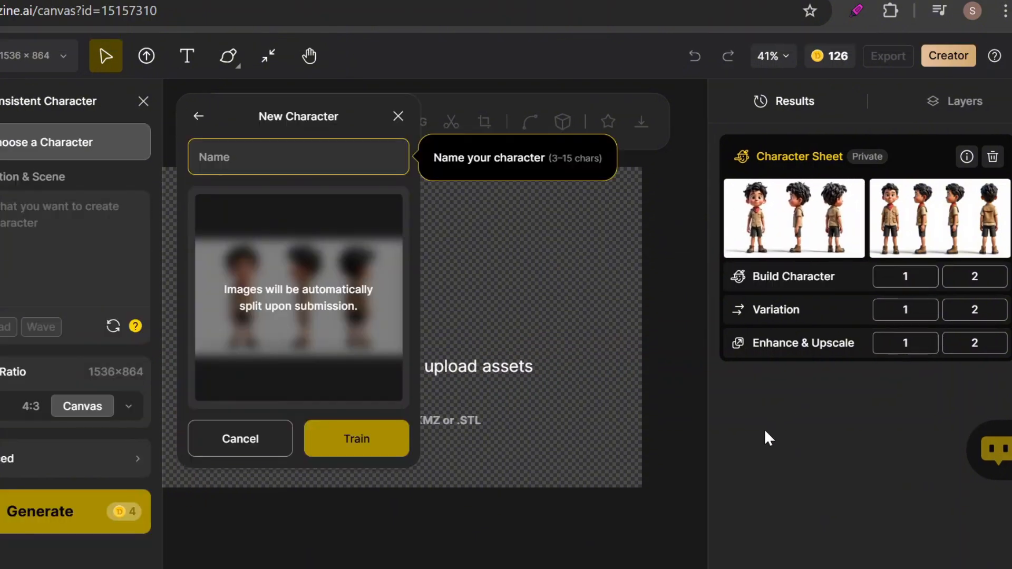
{"action": "type", "text": "Leo"}
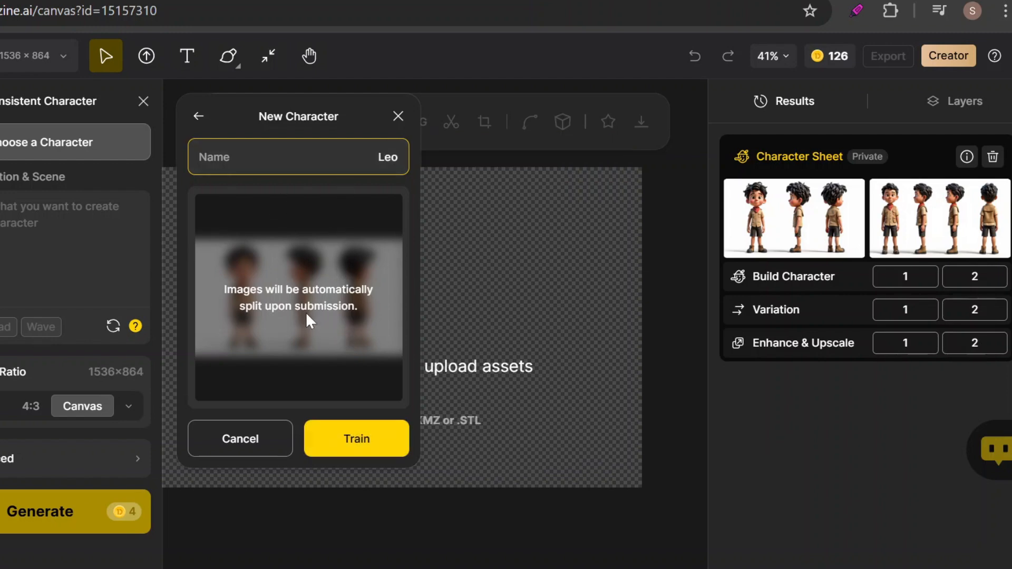
{"action": "left_click", "coordinate": [360, 438]}
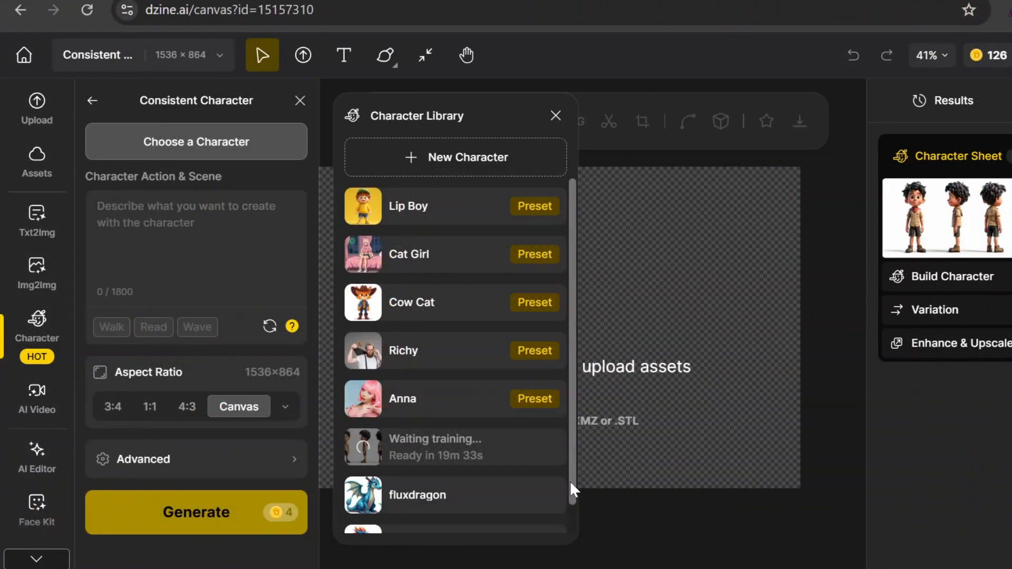
Return to the character tools and reopen the Character Sheet tool.
{"action": "left_click", "coordinate": [93, 100]}
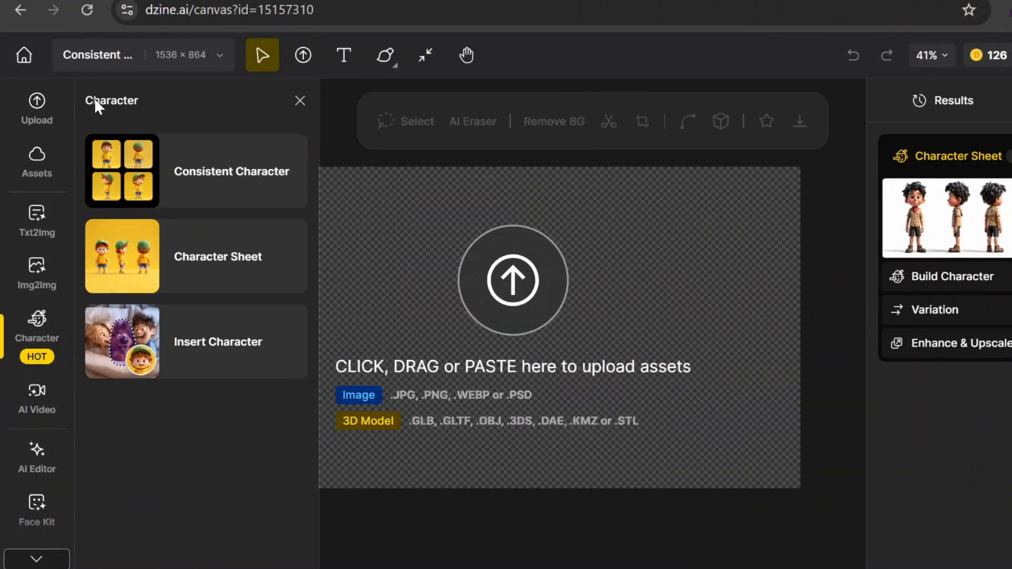
{"action": "left_click", "coordinate": [227, 273]}
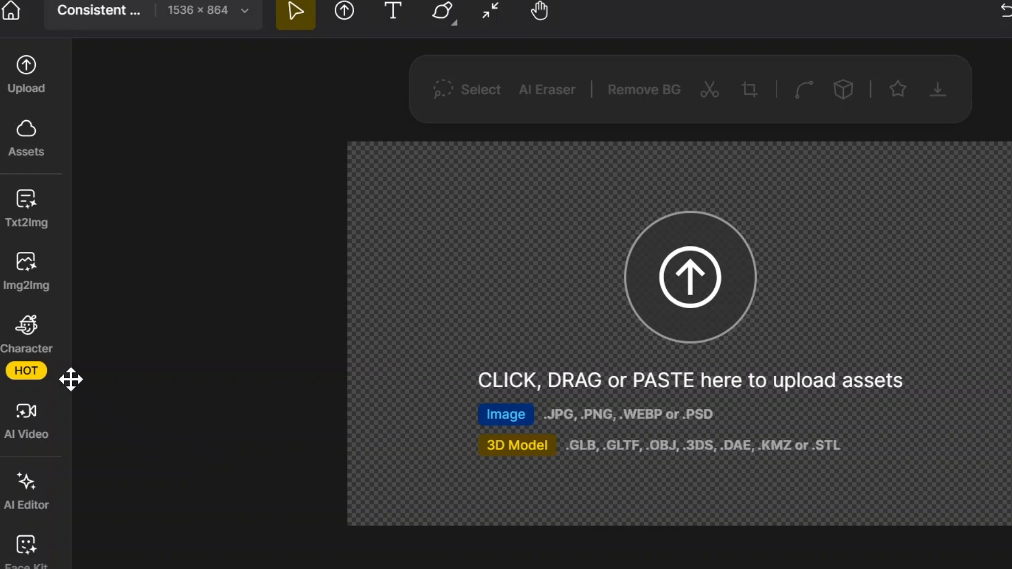
Examine the New Character form of the Consistent Character tool, where a character can be trained from uploaded images.
{"action": "left_click", "coordinate": [38, 359]}
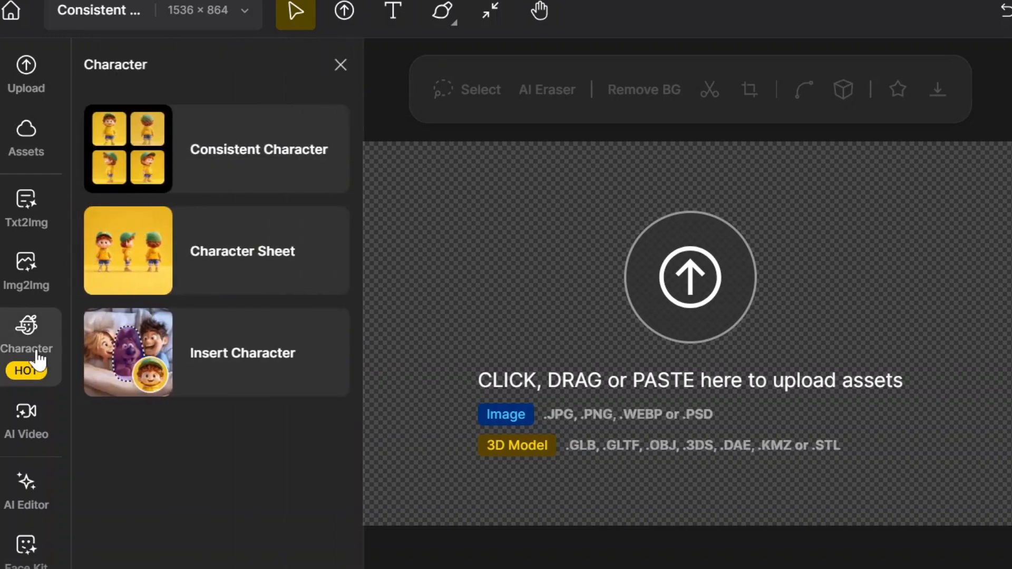
{"action": "left_click", "coordinate": [223, 157]}
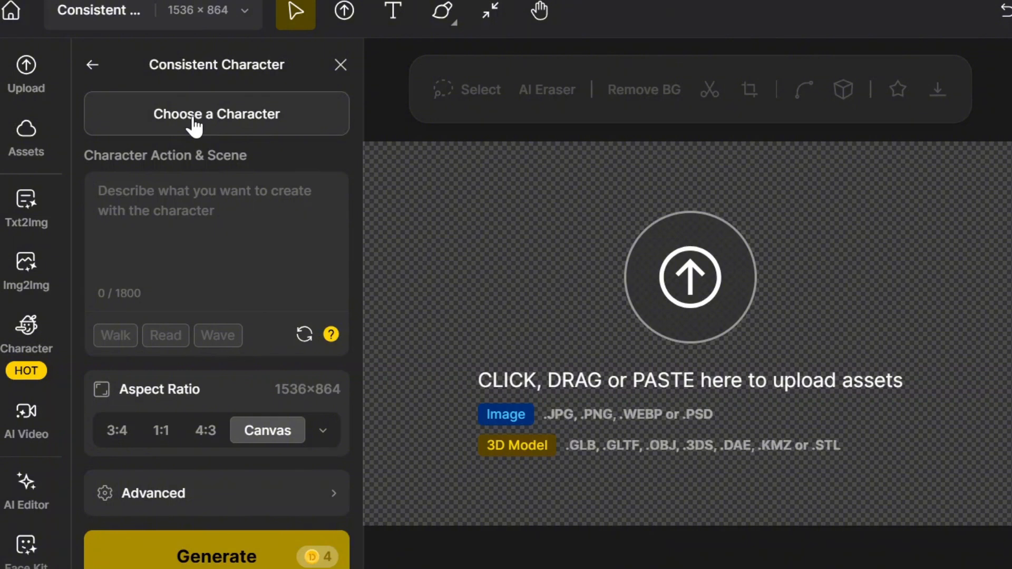
{"action": "left_click", "coordinate": [194, 122]}
{"action": "left_click", "coordinate": [477, 138]}
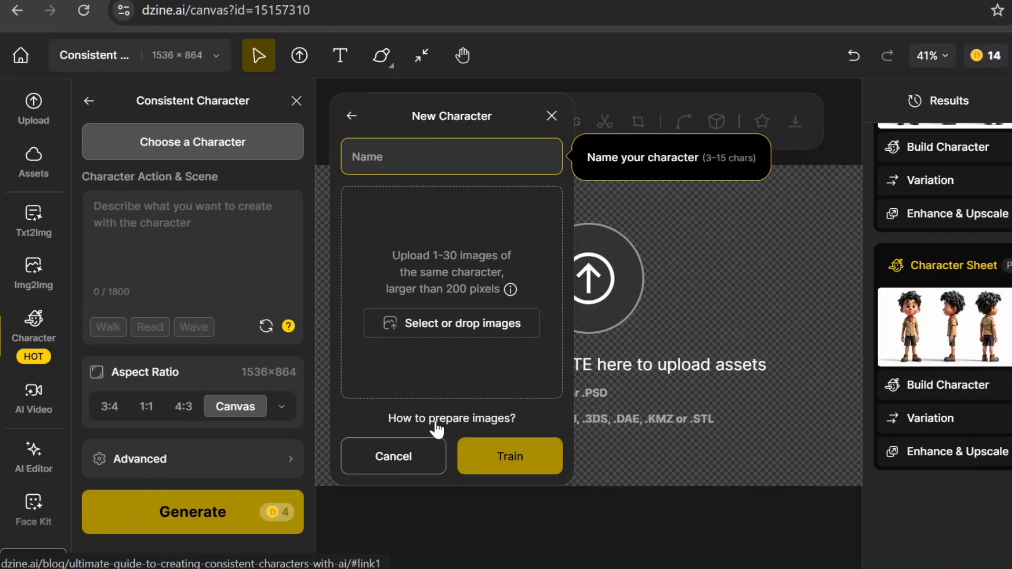
{"action": "left_click", "coordinate": [527, 444]}
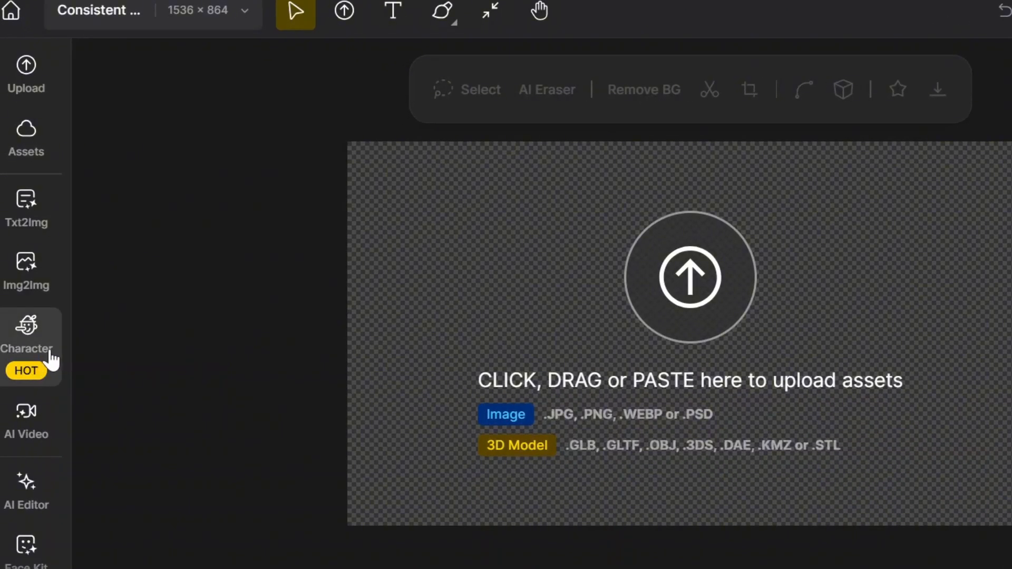
Open the Consistent Character tool and choose Leo from the character library.
{"action": "left_click", "coordinate": [35, 357]}
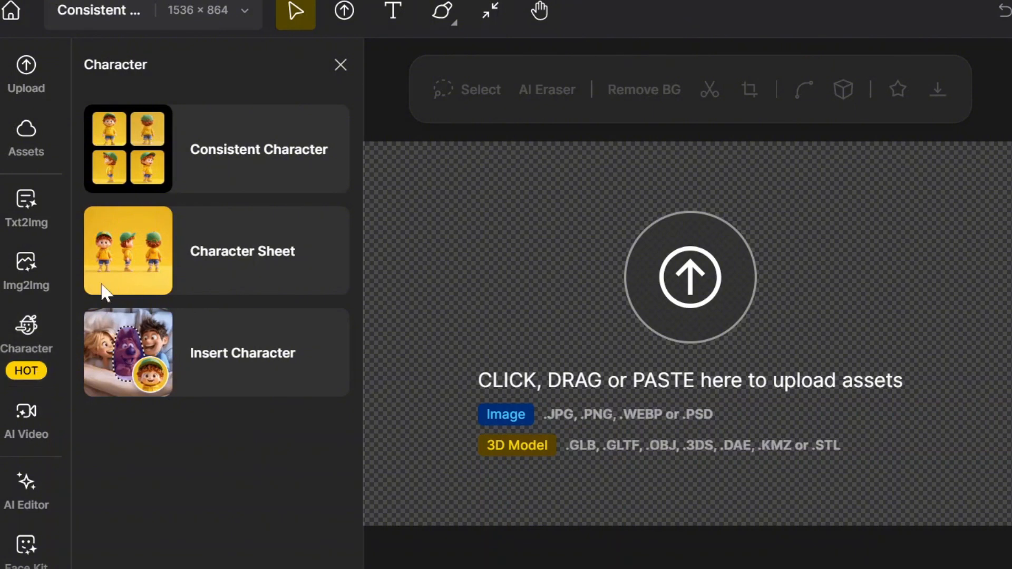
{"action": "left_click", "coordinate": [228, 168]}
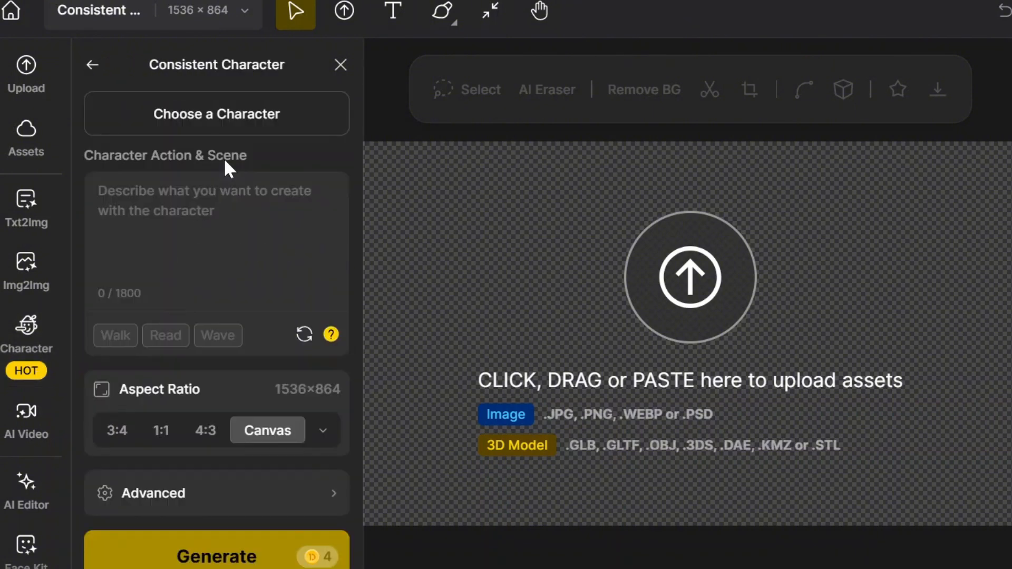
{"action": "left_click", "coordinate": [223, 117]}
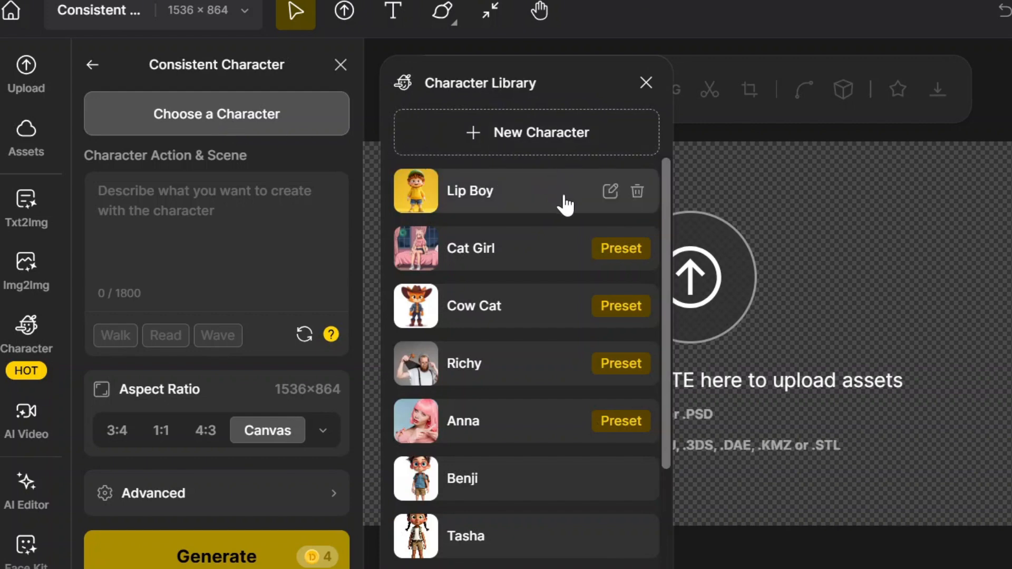
{"action": "mouse_move", "coordinate": [610, 258]}
{"action": "scroll", "coordinate": [610, 258], "scroll_direction": "down", "scroll_amount": 3}
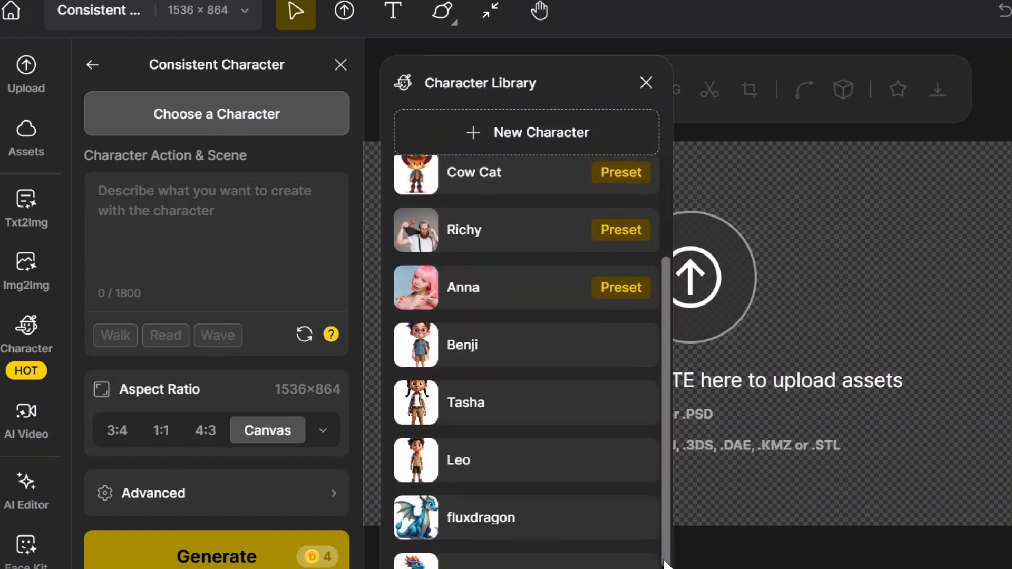
{"action": "left_click", "coordinate": [468, 461]}
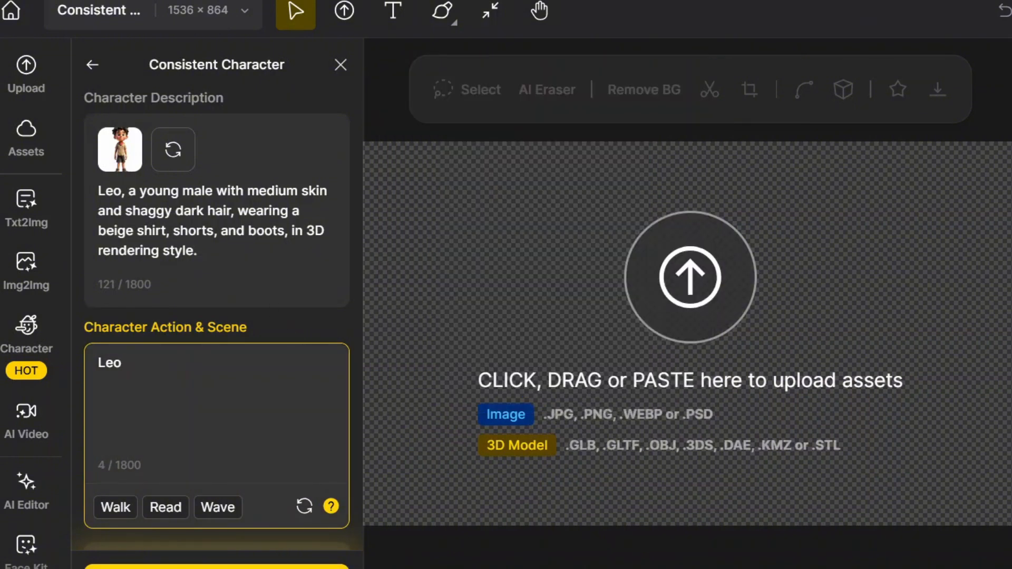
Paste the action and scene prompt of Leo sprinting through a narrow stone passage ahead of a massive boulder with Tasha and Benji, and generate it.
{"action": "right_click", "coordinate": [150, 369]}
{"action": "left_click", "coordinate": [175, 377]}
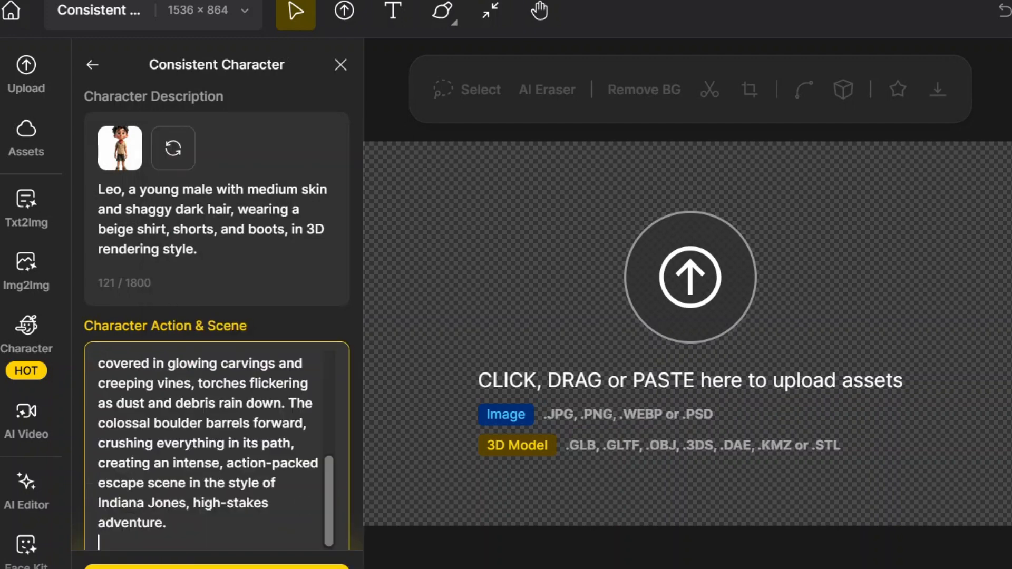
{"action": "key", "text": "BackSpace"}
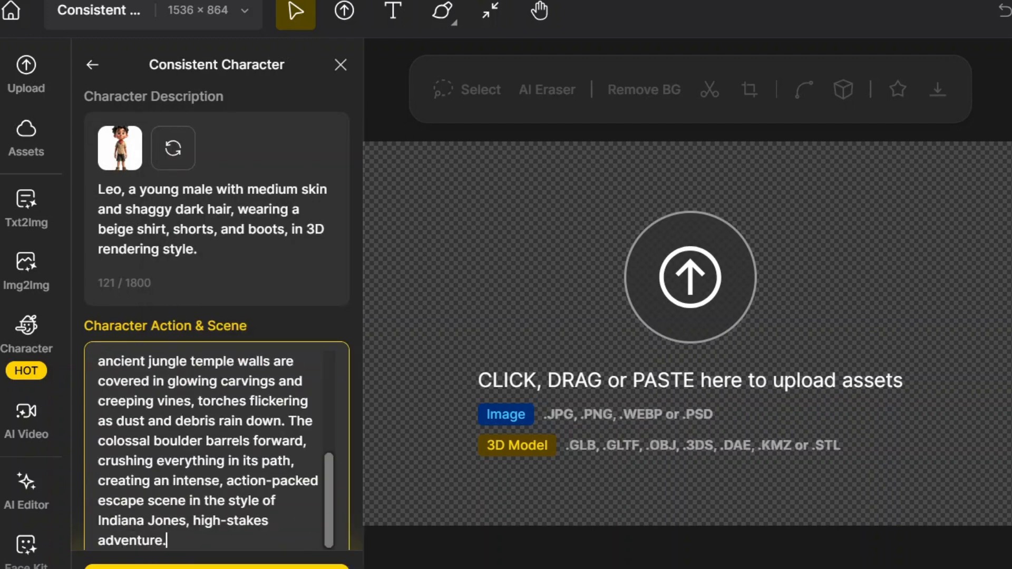
{"action": "scroll", "coordinate": [211, 448], "scroll_direction": "up", "scroll_amount": 3}
{"action": "scroll", "coordinate": [211, 448], "scroll_direction": "down", "scroll_amount": 4}
{"action": "left_click", "coordinate": [216, 567]}
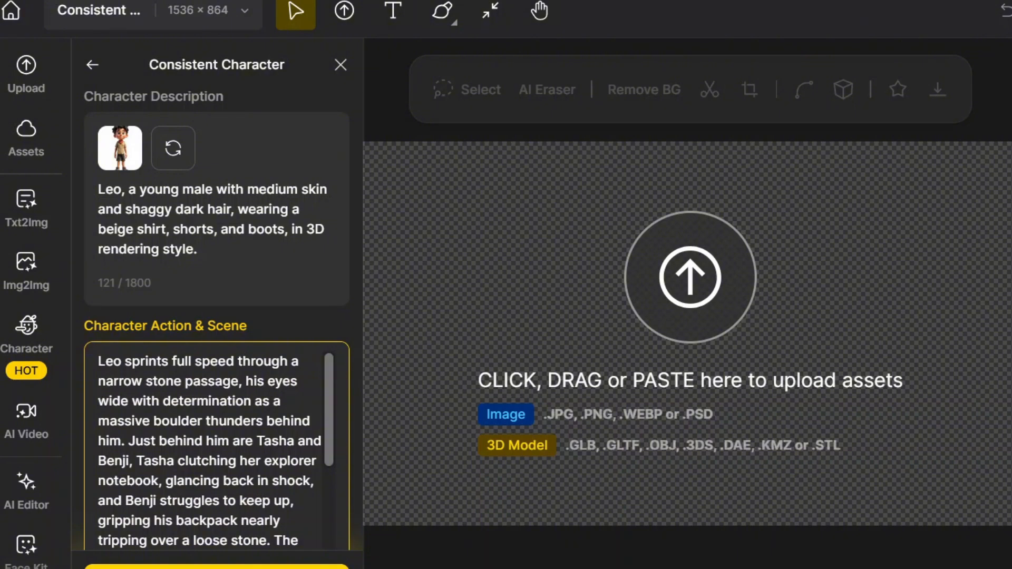
Change Leo's outfit description to a button up khaki shirt, black khaki shorts and a red bandana around his neck, generate again and preview the result.
{"action": "left_click", "coordinate": [221, 229]}
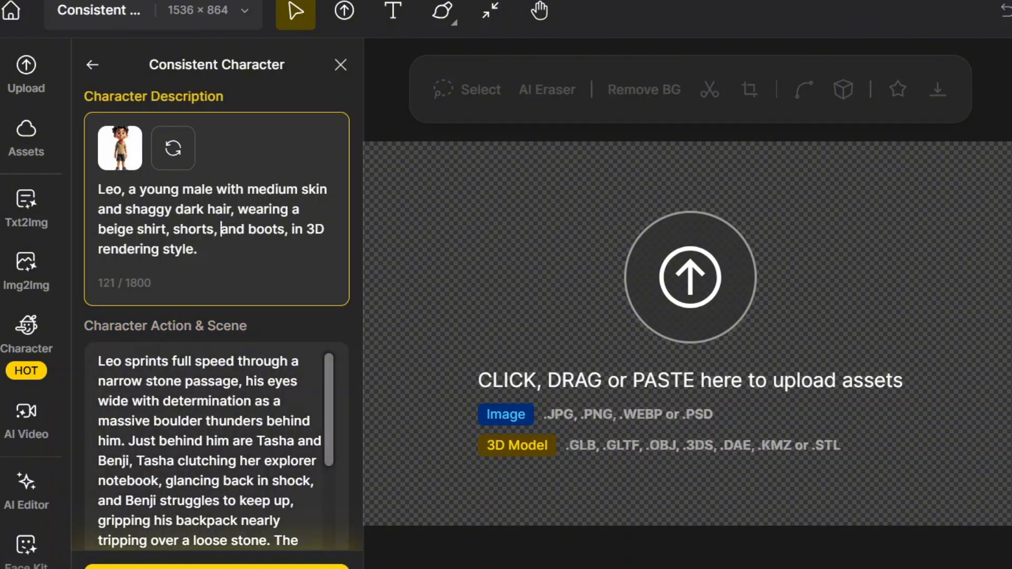
{"action": "right_click", "coordinate": [225, 234]}
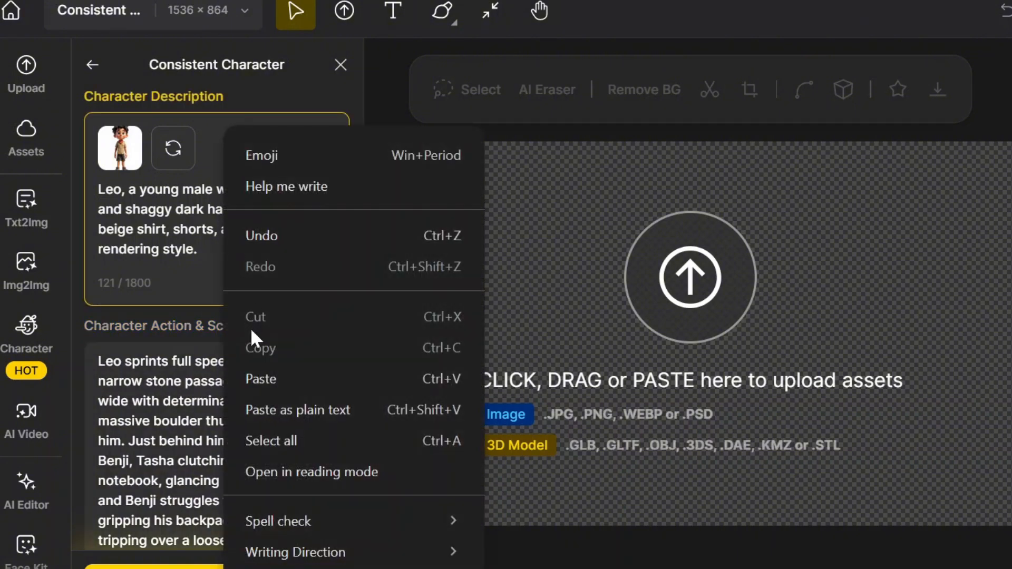
{"action": "left_click", "coordinate": [283, 410]}
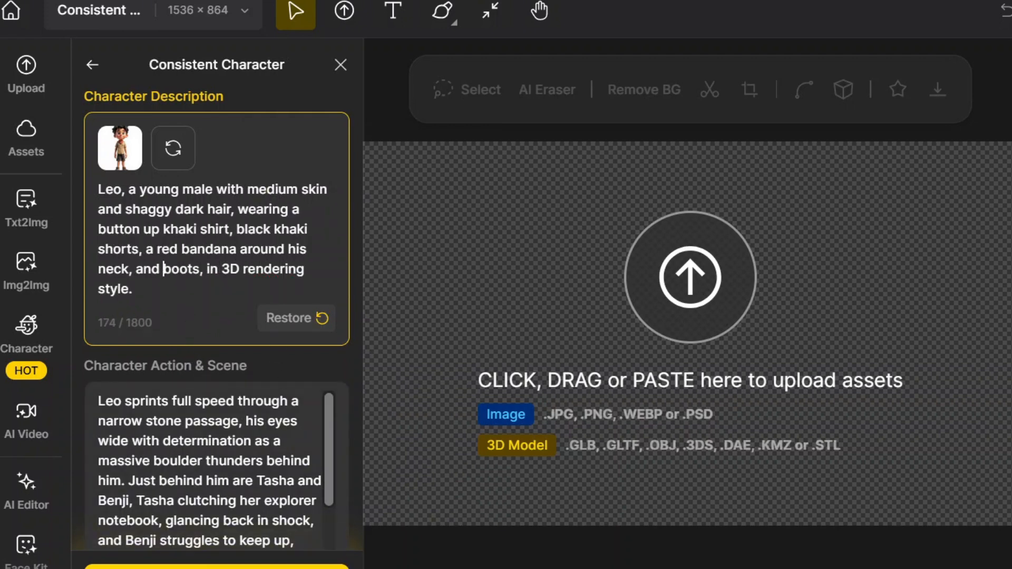
{"action": "left_click", "coordinate": [217, 568]}
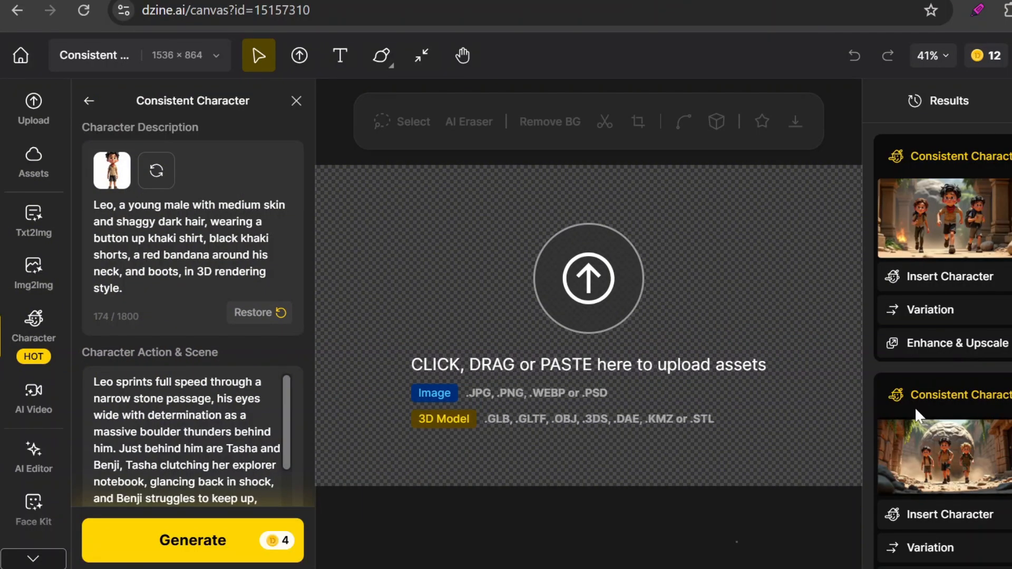
{"action": "mouse_move", "coordinate": [953, 215]}
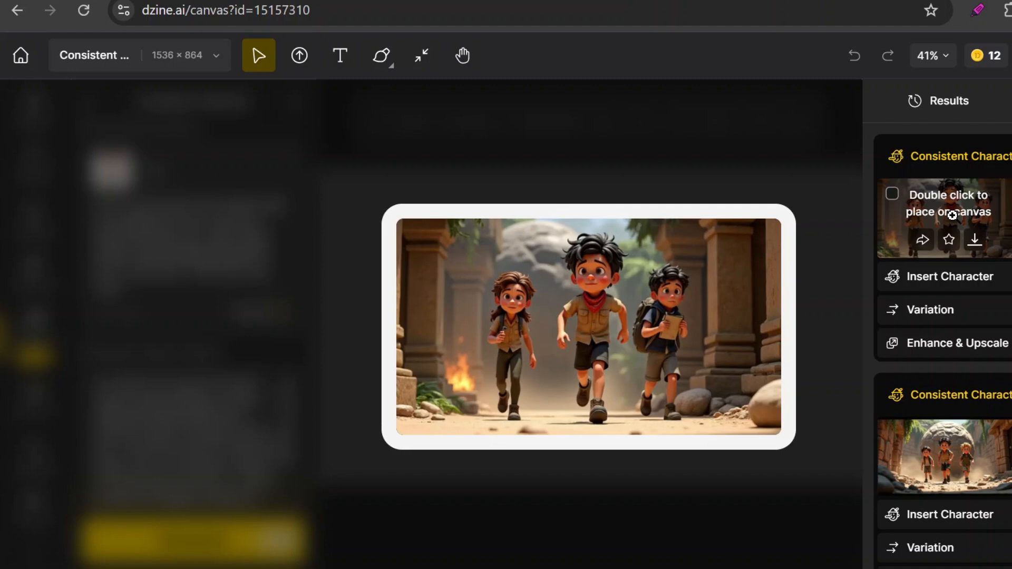
Start Insert Character on the first generated image and lasso the boy with the backpack holding the paper as the area for editing.
{"action": "mouse_move", "coordinate": [1011, 214]}
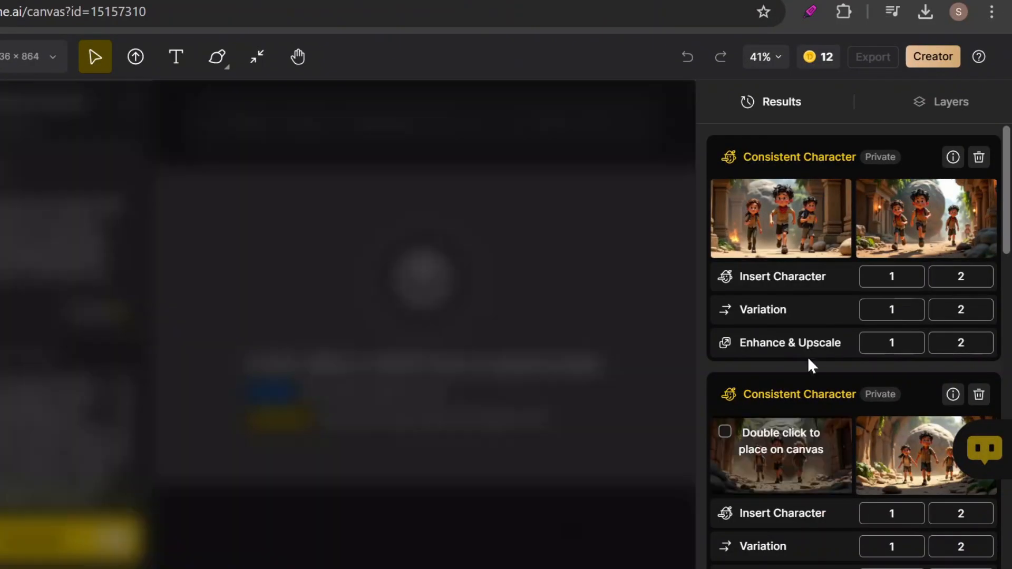
{"action": "mouse_move", "coordinate": [807, 229]}
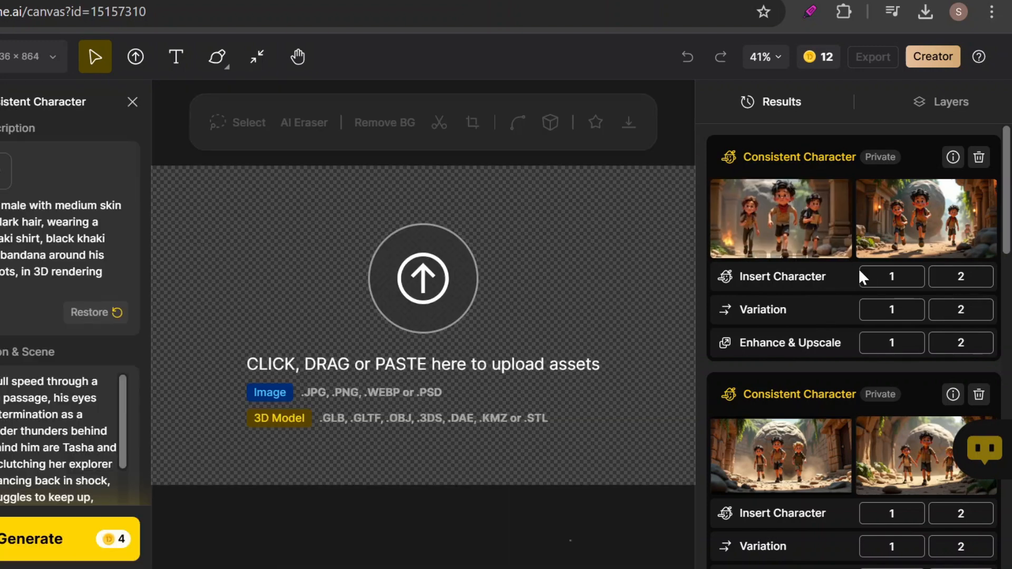
{"action": "left_click", "coordinate": [888, 280]}
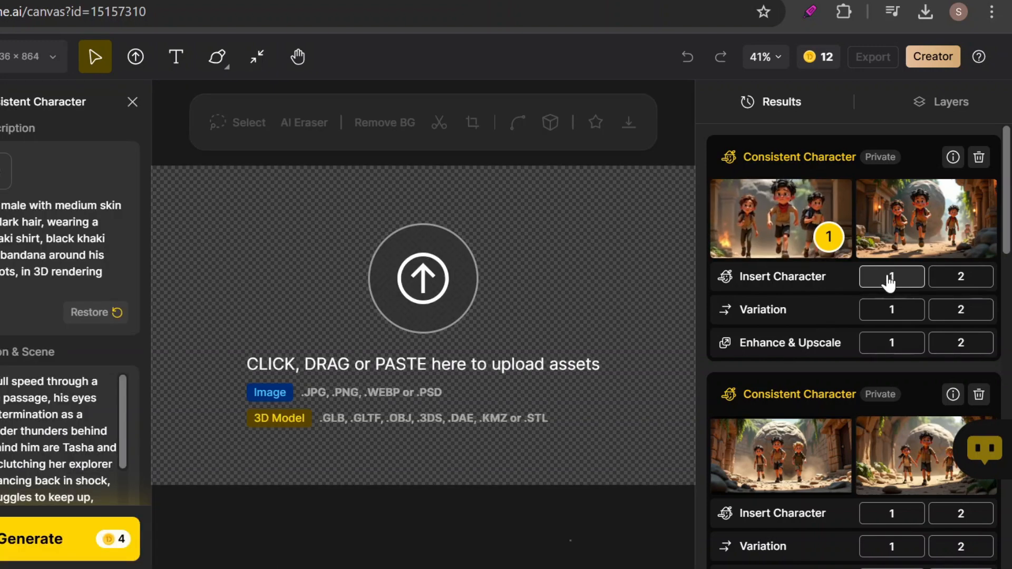
{"action": "left_click", "coordinate": [891, 280]}
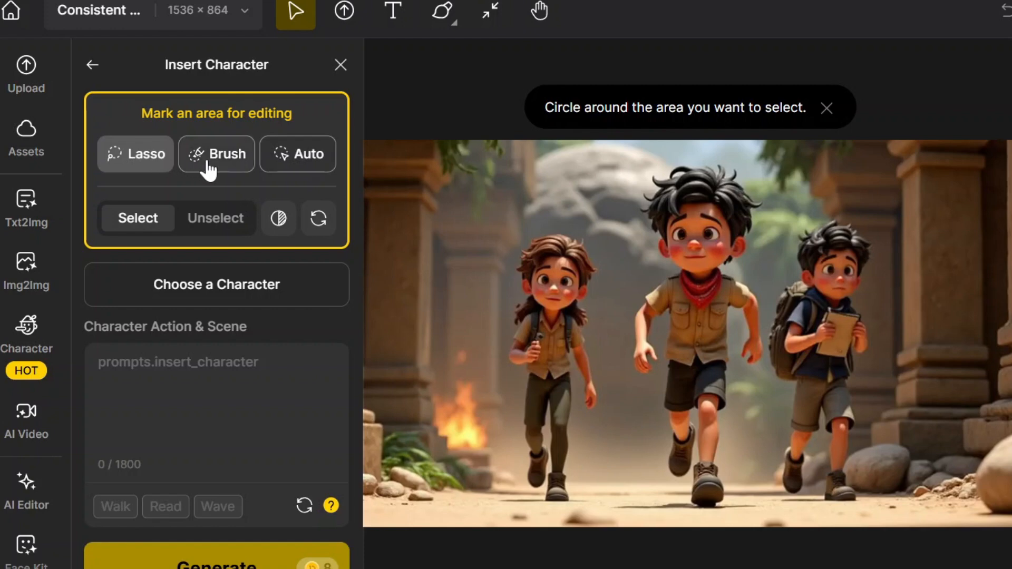
{"action": "left_click", "coordinate": [316, 148]}
{"action": "left_click", "coordinate": [133, 155]}
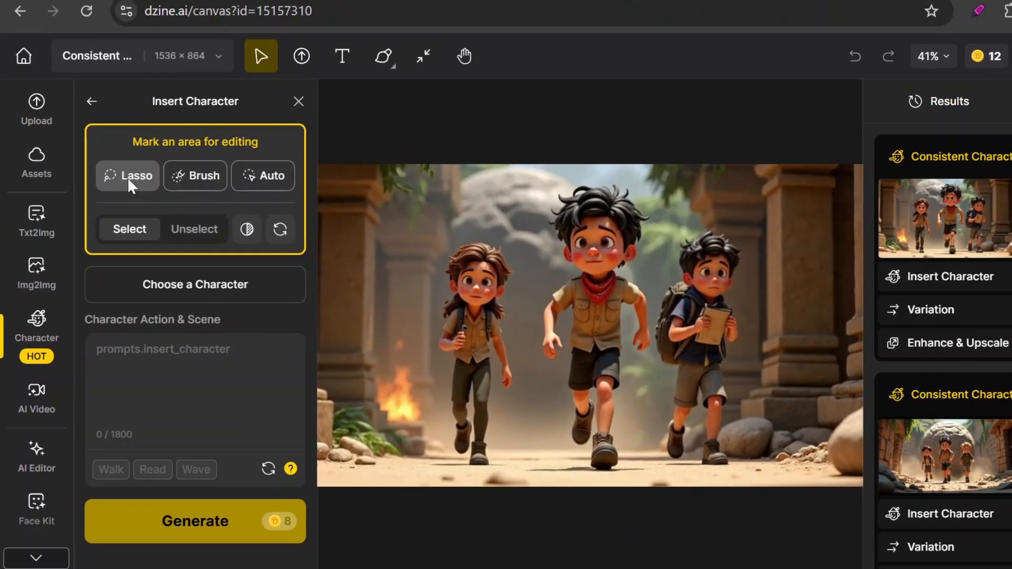
{"action": "left_click_drag", "start_coordinate": [773, 211], "coordinate": [739, 215]}
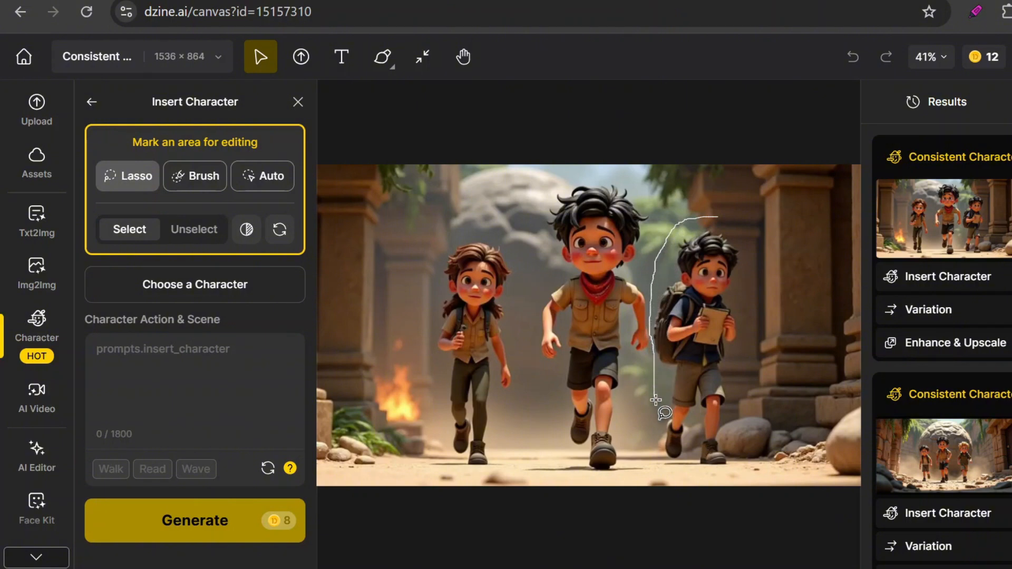
{"action": "mouse_move", "coordinate": [655, 400]}
{"action": "left_mouse_down"}
{"action": "mouse_move", "coordinate": [663, 443]}
{"action": "mouse_move", "coordinate": [705, 455]}
{"action": "left_mouse_up"}
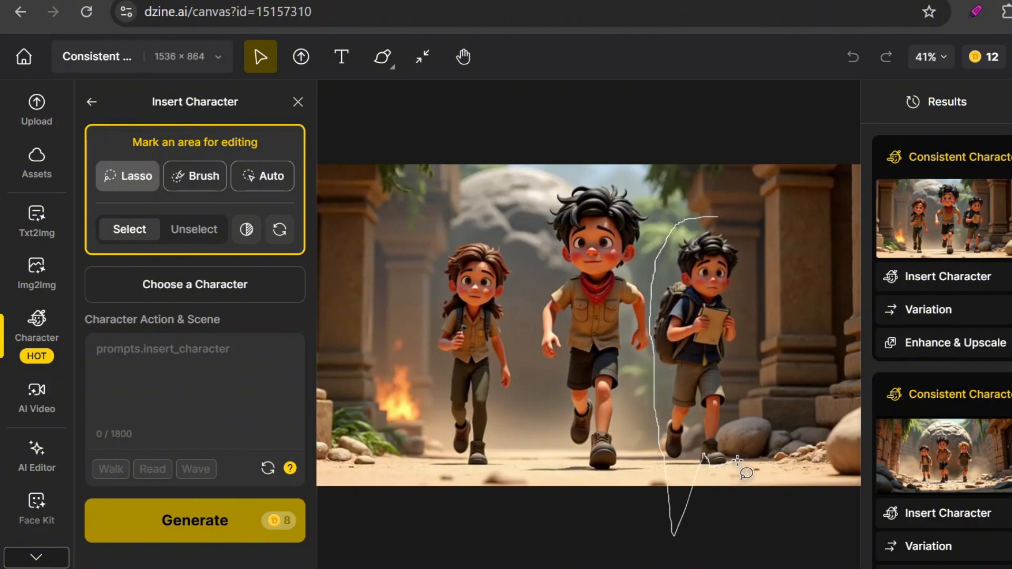
{"action": "left_click_drag", "start_coordinate": [713, 218], "coordinate": [711, 215]}
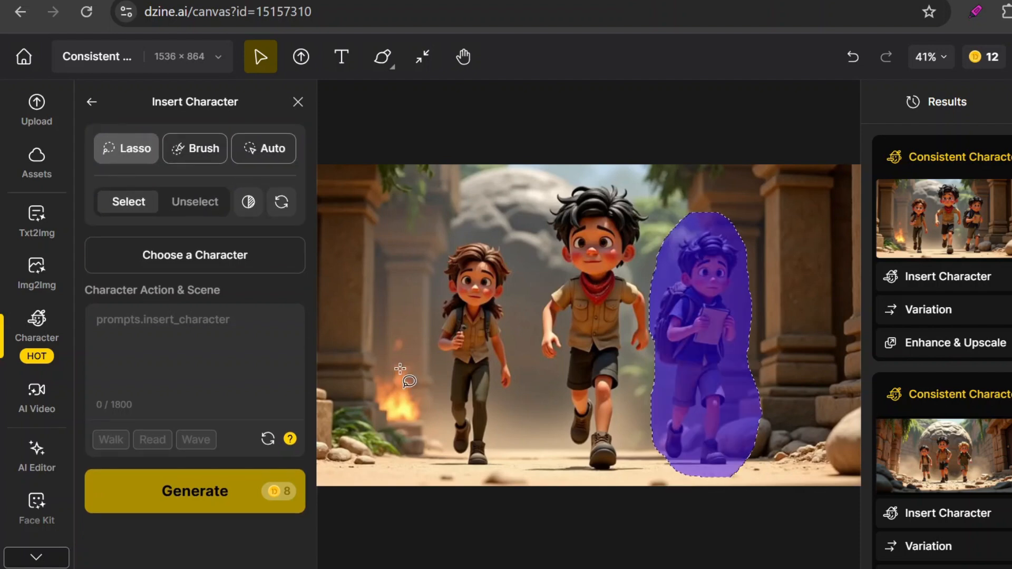
Choose Tasha for the marked area, describe her as "Tasha is clutching her explorer notebook, glancing back in shock." and generate.
{"action": "left_click", "coordinate": [209, 259]}
{"action": "left_click", "coordinate": [386, 498]}
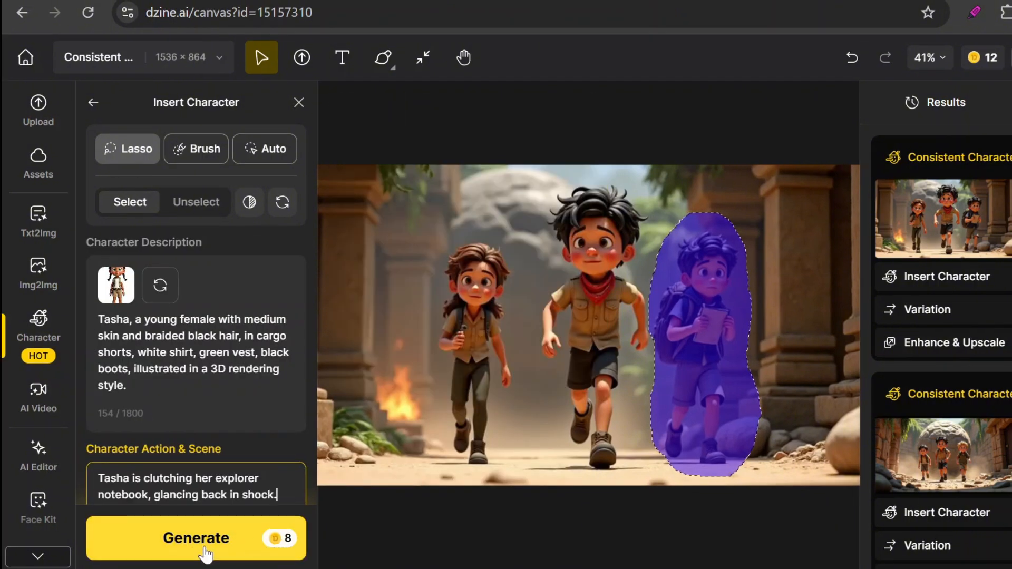
{"action": "left_click", "coordinate": [196, 543]}
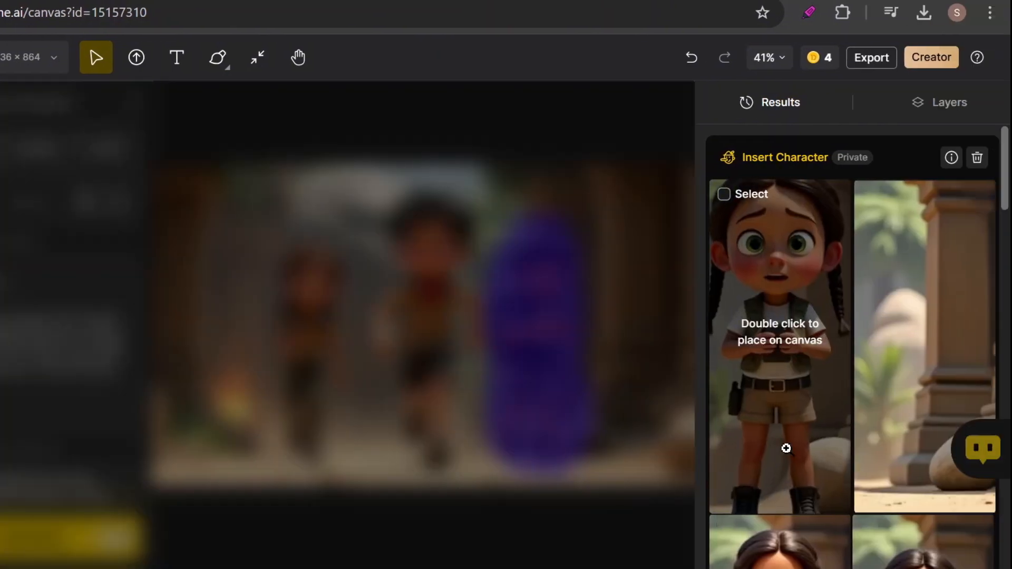
Compare the generated Tasha variants and place the one with her hands held together in front of her on the canvas.
{"action": "mouse_move", "coordinate": [794, 403]}
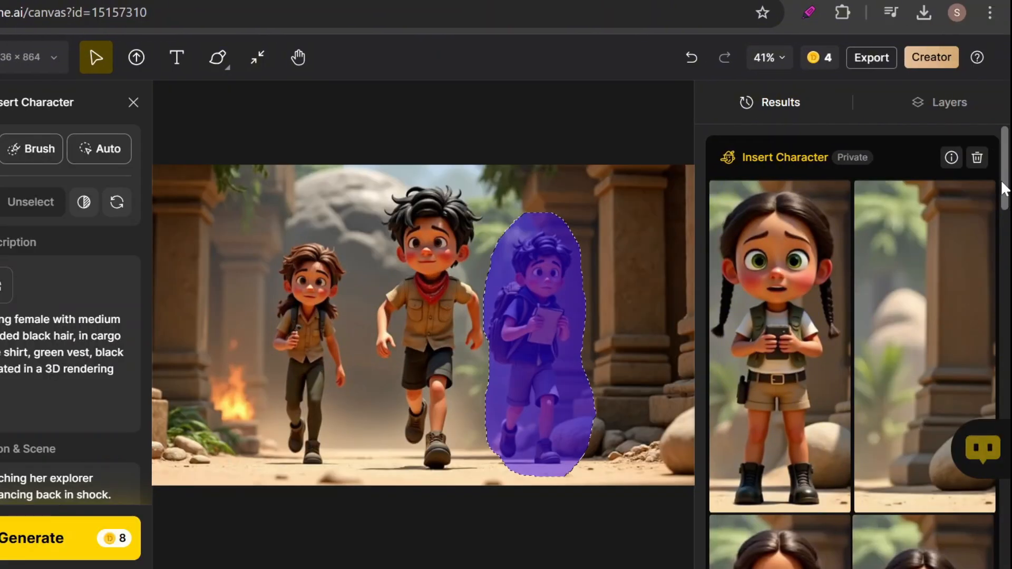
{"action": "left_click_drag", "start_coordinate": [1006, 185], "coordinate": [1008, 247]}
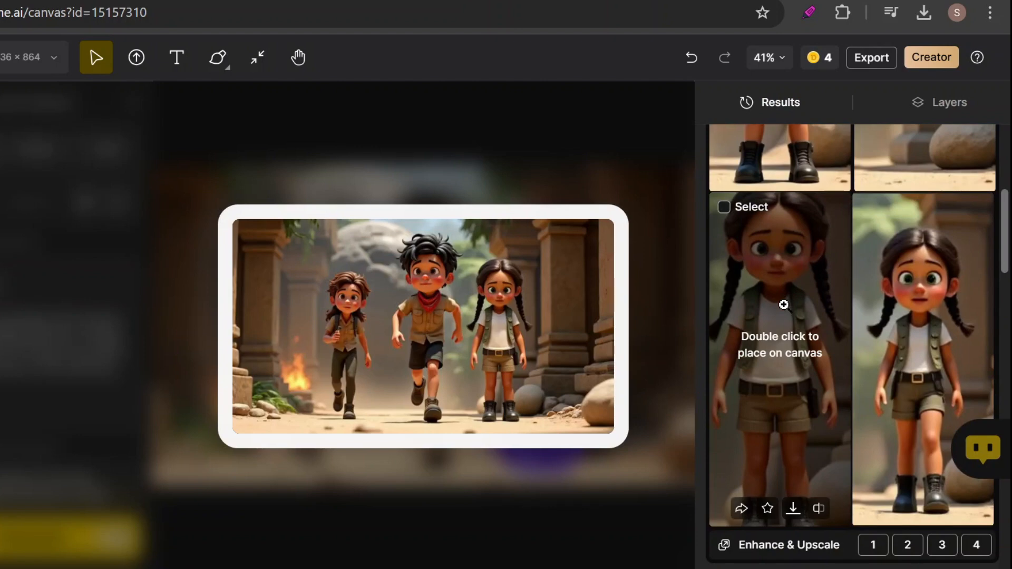
{"action": "mouse_move", "coordinate": [885, 323]}
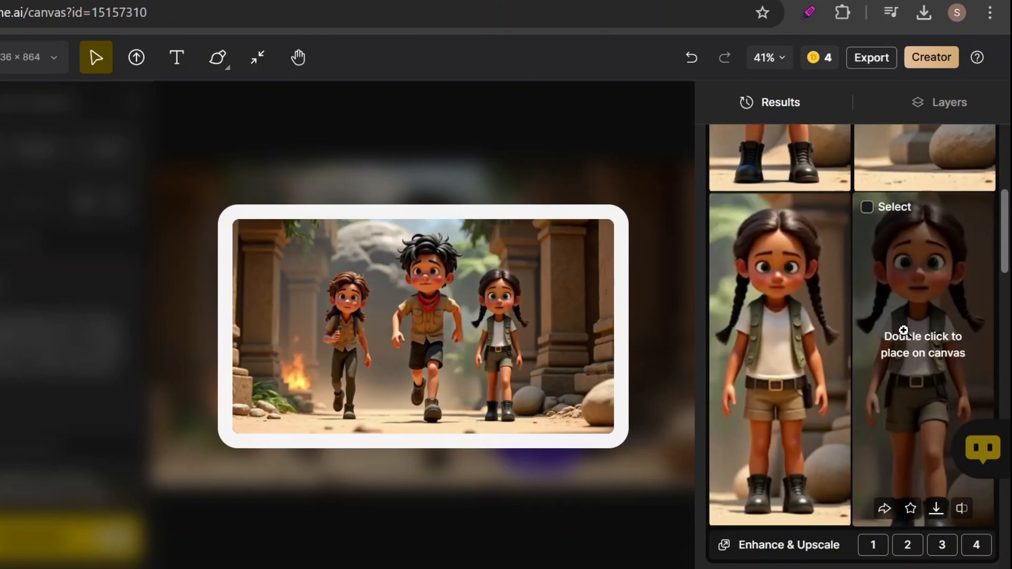
{"action": "scroll", "coordinate": [786, 210], "scroll_direction": "down", "scroll_amount": 5}
{"action": "double_click", "coordinate": [772, 244]}
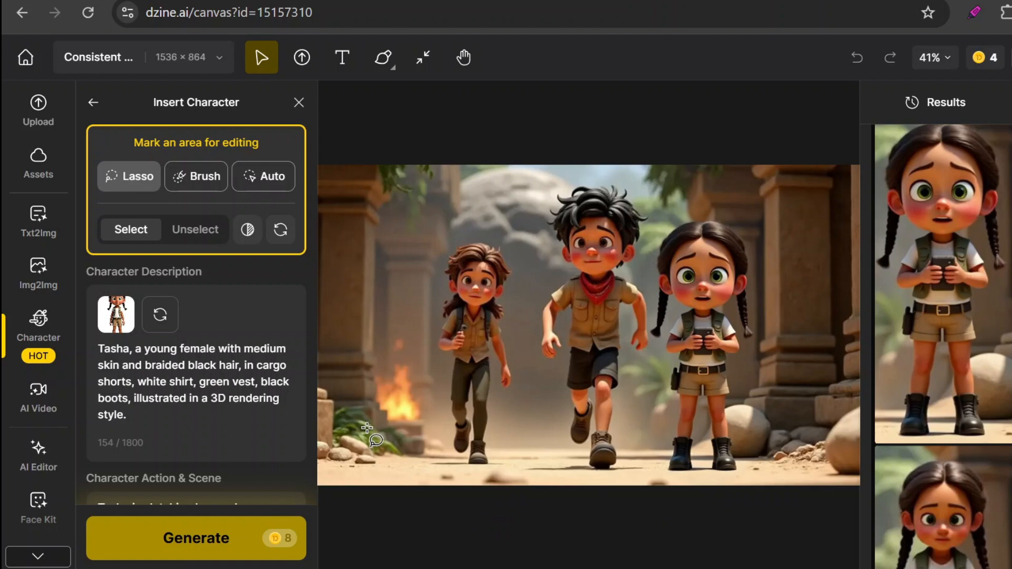
Restart Insert Character, lasso the brown-haired character in front of the fire and replace the chosen character with Benji.
{"action": "left_click", "coordinate": [93, 102]}
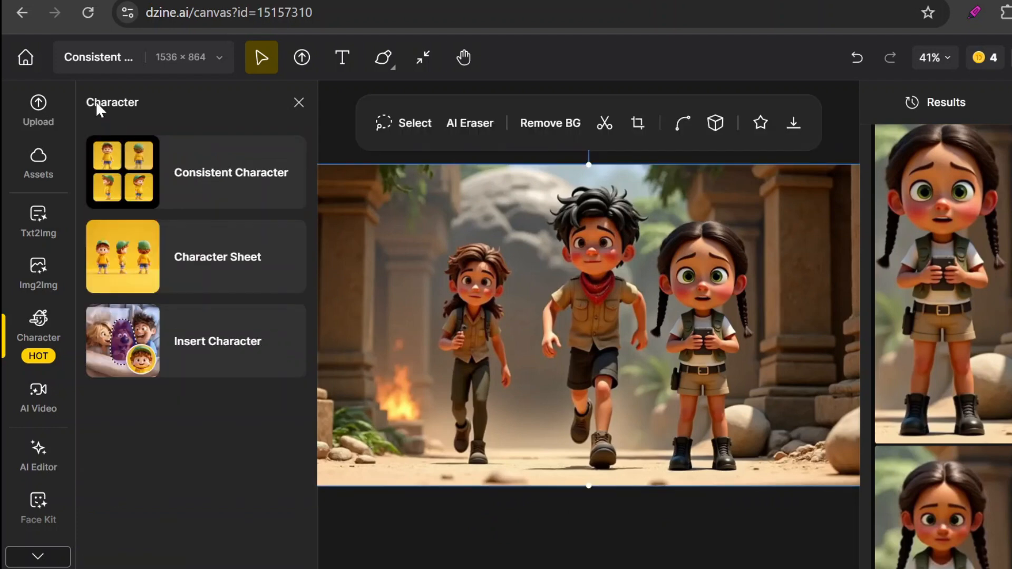
{"action": "left_click", "coordinate": [232, 355]}
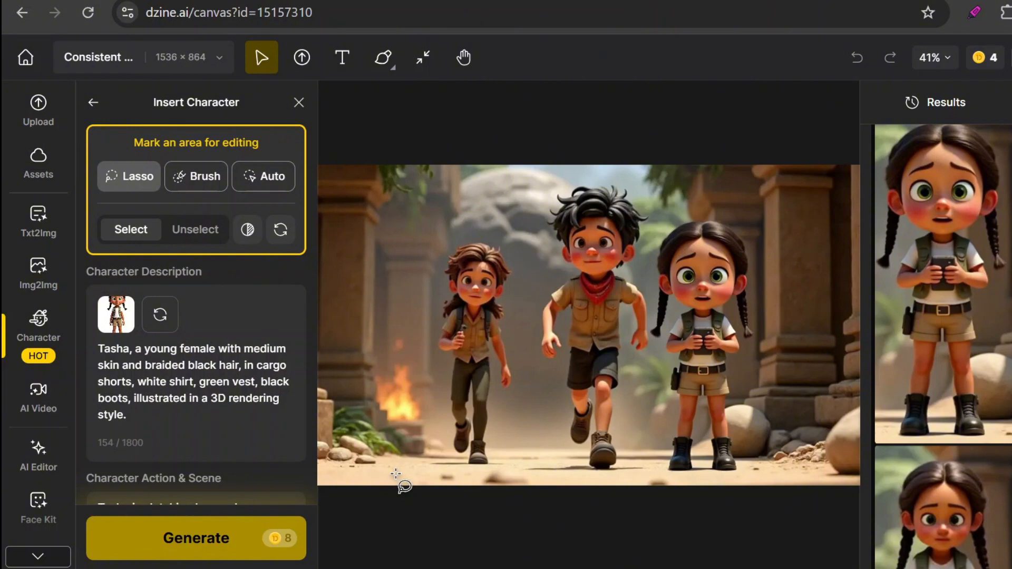
{"action": "mouse_move", "coordinate": [464, 235]}
{"action": "left_mouse_down"}
{"action": "mouse_move", "coordinate": [408, 330]}
{"action": "mouse_move", "coordinate": [420, 421]}
{"action": "mouse_move", "coordinate": [477, 467]}
{"action": "mouse_move", "coordinate": [514, 421]}
{"action": "mouse_move", "coordinate": [526, 316]}
{"action": "mouse_move", "coordinate": [514, 244]}
{"action": "mouse_move", "coordinate": [464, 236]}
{"action": "left_mouse_up"}
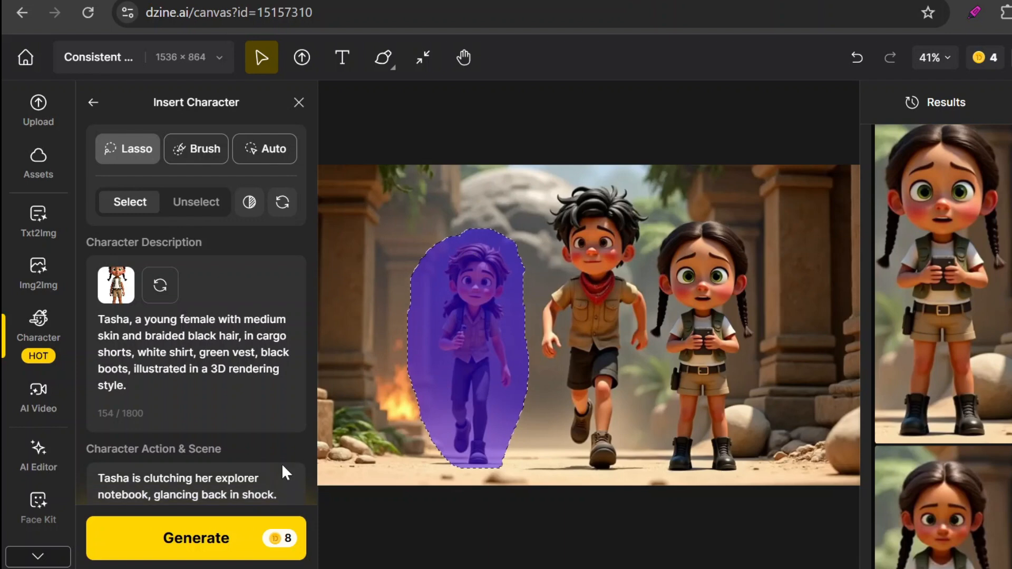
{"action": "left_click", "coordinate": [133, 269]}
{"action": "left_click", "coordinate": [182, 257]}
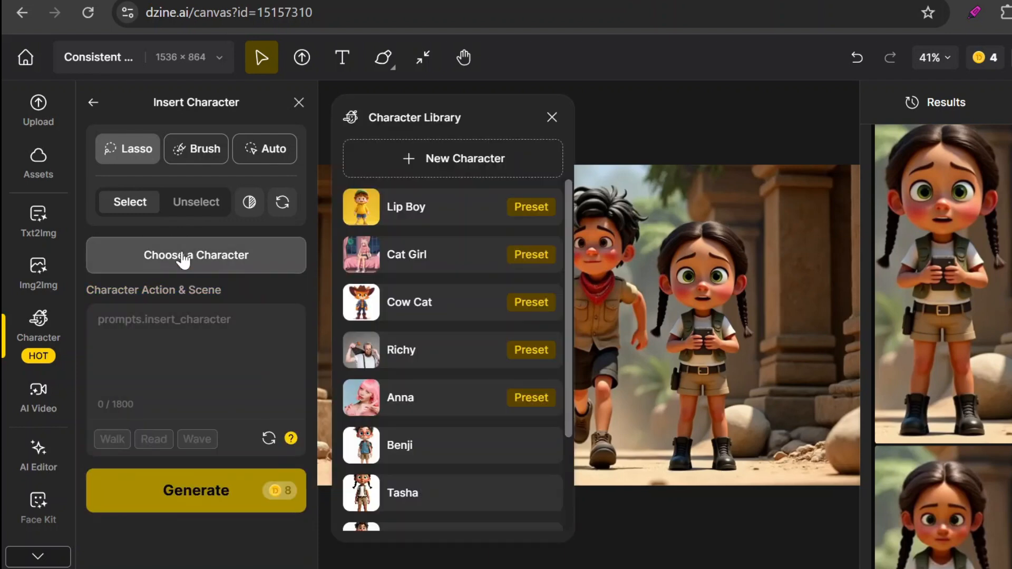
{"action": "left_click", "coordinate": [409, 454]}
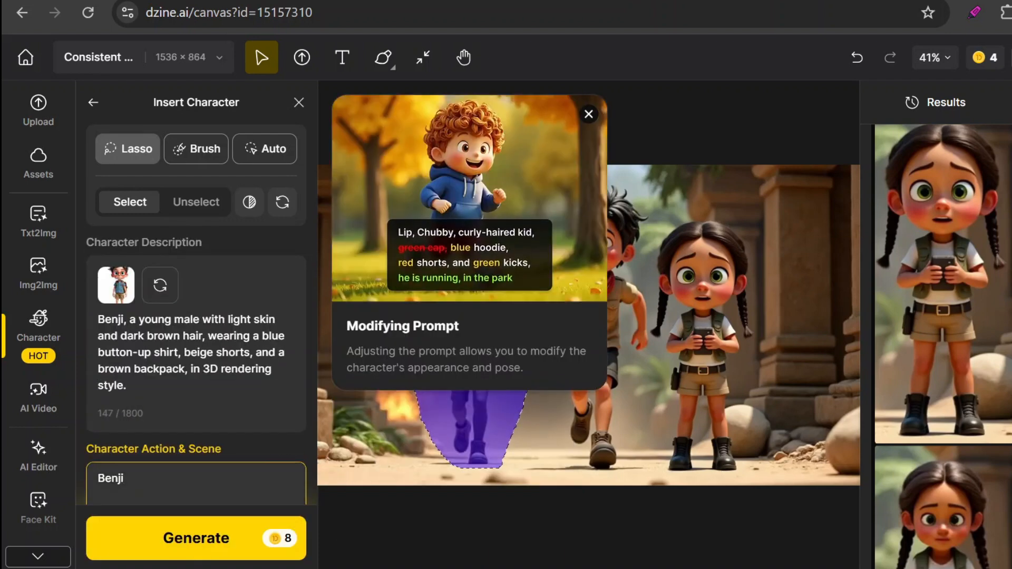
Set the action to "Benji is running but struggles to keep up, gripping his backpack.", generate and preview the variants.
{"action": "type", "text": ","}
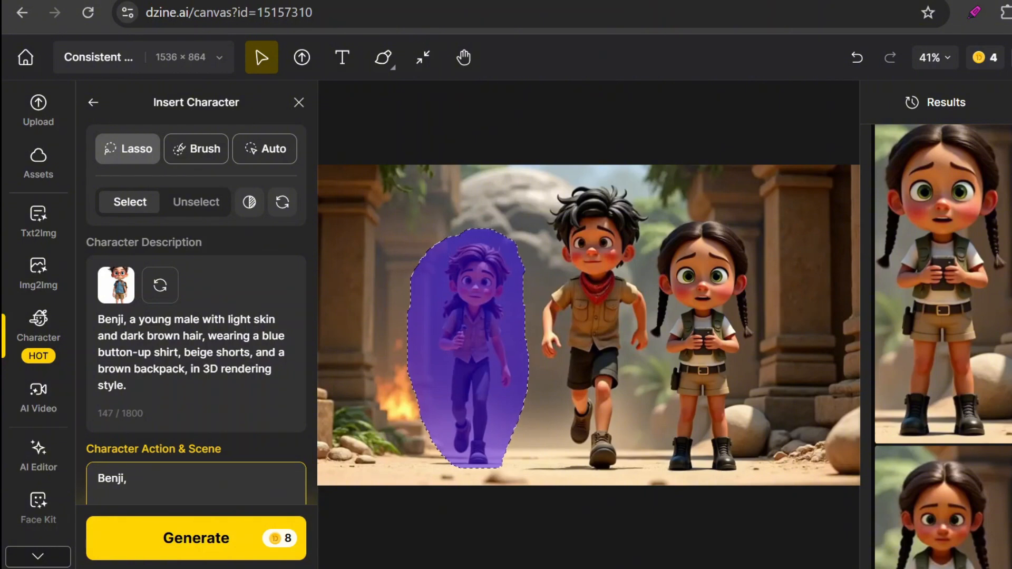
{"action": "key", "text": "ctrl+a"}
{"action": "type", "text": "Benji is running but struggles to keep up, gripping his backpack."}
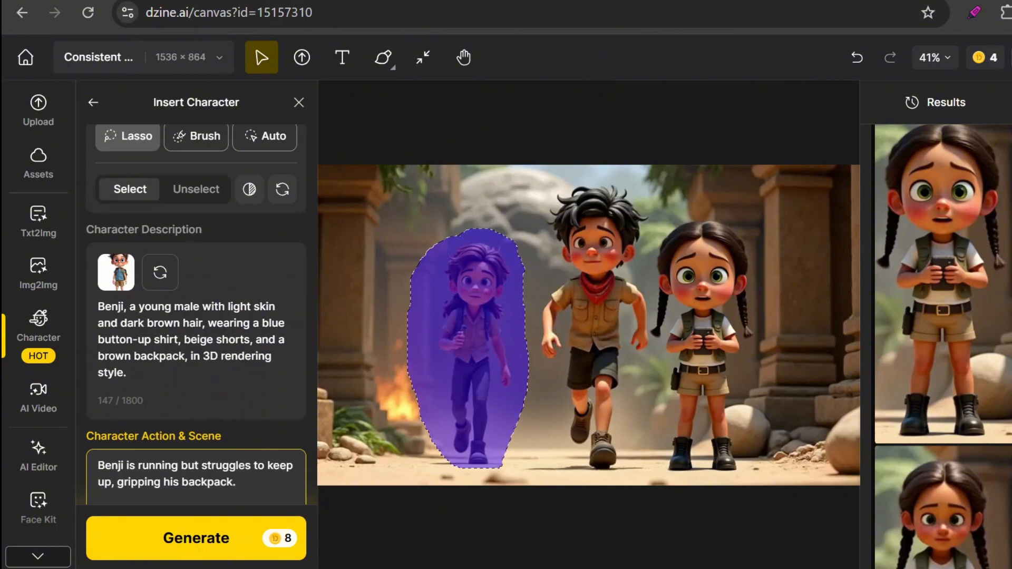
{"action": "left_click", "coordinate": [273, 548]}
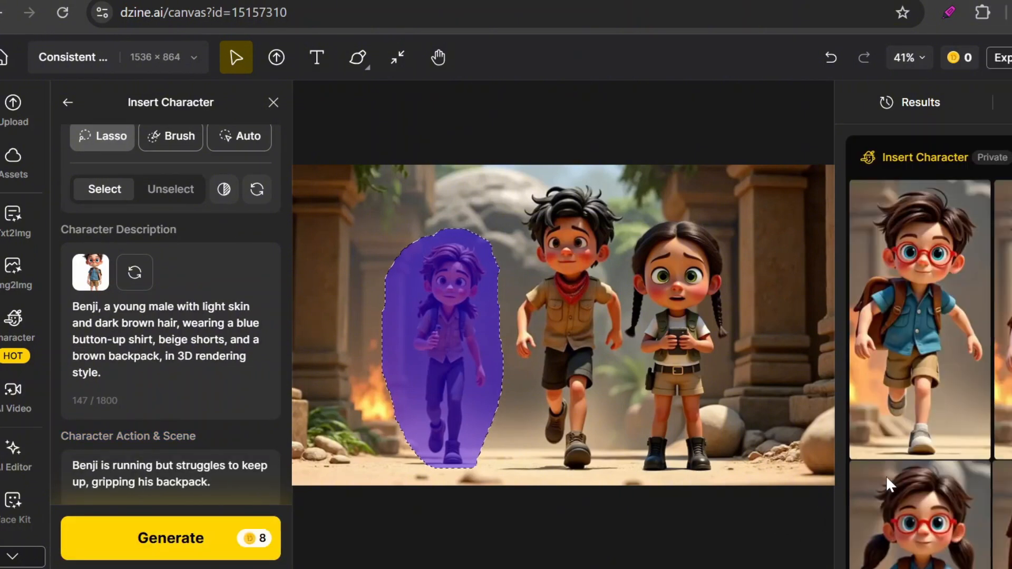
{"action": "mouse_move", "coordinate": [941, 312]}
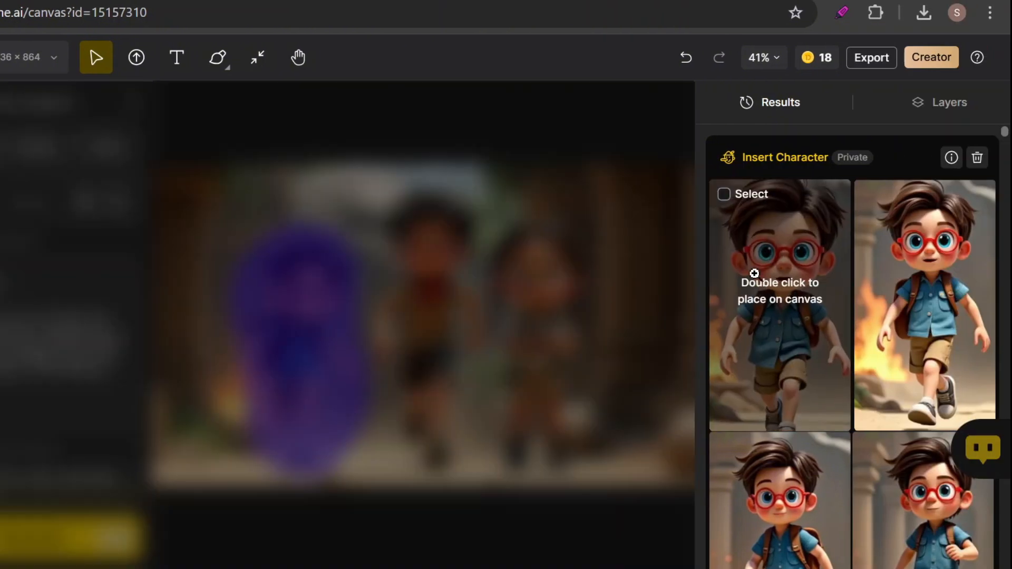
{"action": "mouse_move", "coordinate": [933, 273]}
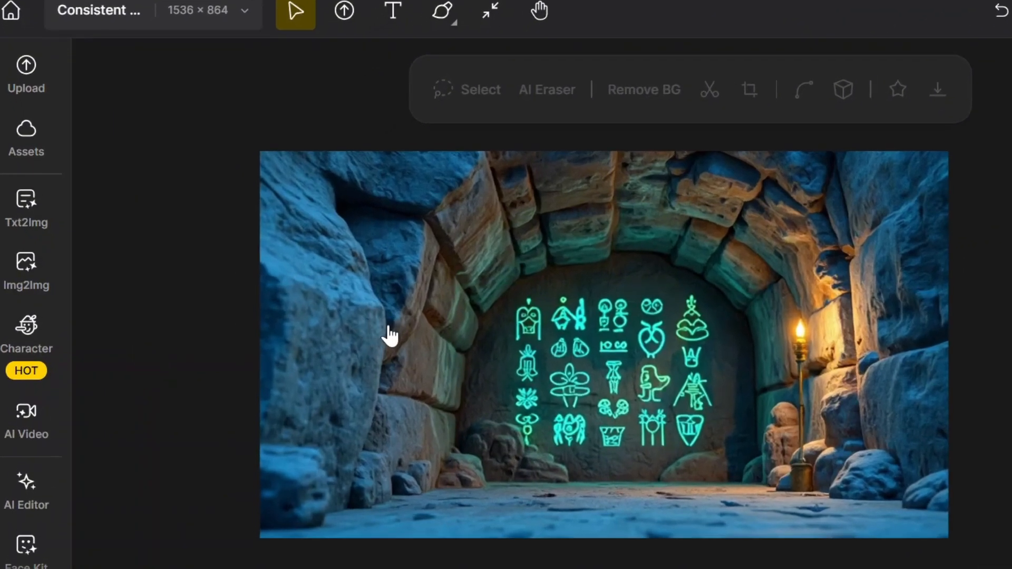
Set up Insert Character with Leo in a lassoed area before the cave's hieroglyphics and paste the prompt of him gazing at them in awe.
{"action": "left_click", "coordinate": [25, 362]}
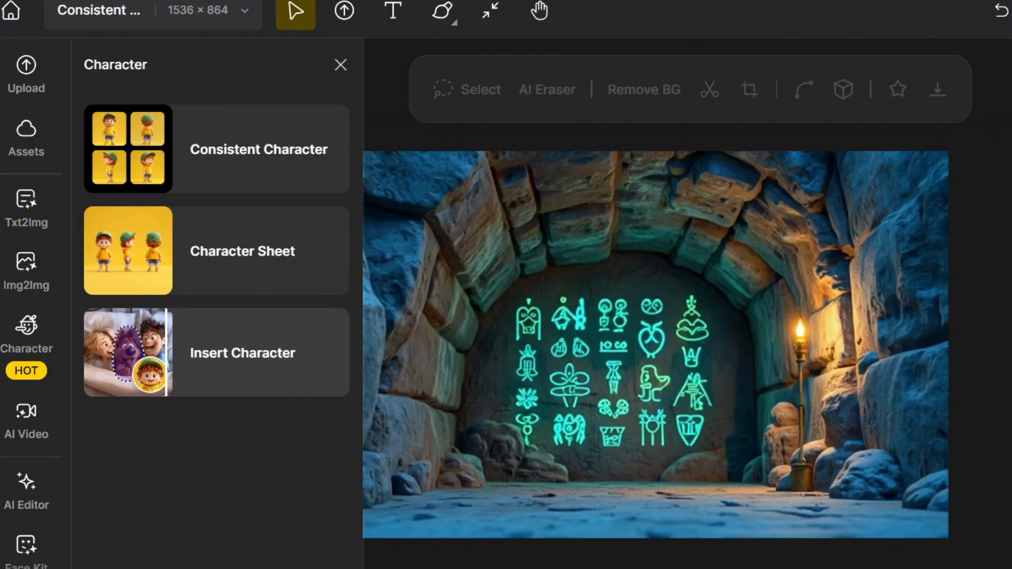
{"action": "left_click", "coordinate": [219, 363]}
{"action": "mouse_move", "coordinate": [591, 430]}
{"action": "left_mouse_down"}
{"action": "mouse_move", "coordinate": [582, 363]}
{"action": "mouse_move", "coordinate": [475, 373]}
{"action": "mouse_move", "coordinate": [498, 482]}
{"action": "mouse_move", "coordinate": [583, 465]}
{"action": "mouse_move", "coordinate": [587, 424]}
{"action": "mouse_move", "coordinate": [566, 506]}
{"action": "left_mouse_up"}
{"action": "left_click", "coordinate": [181, 263]}
{"action": "left_click", "coordinate": [403, 428]}
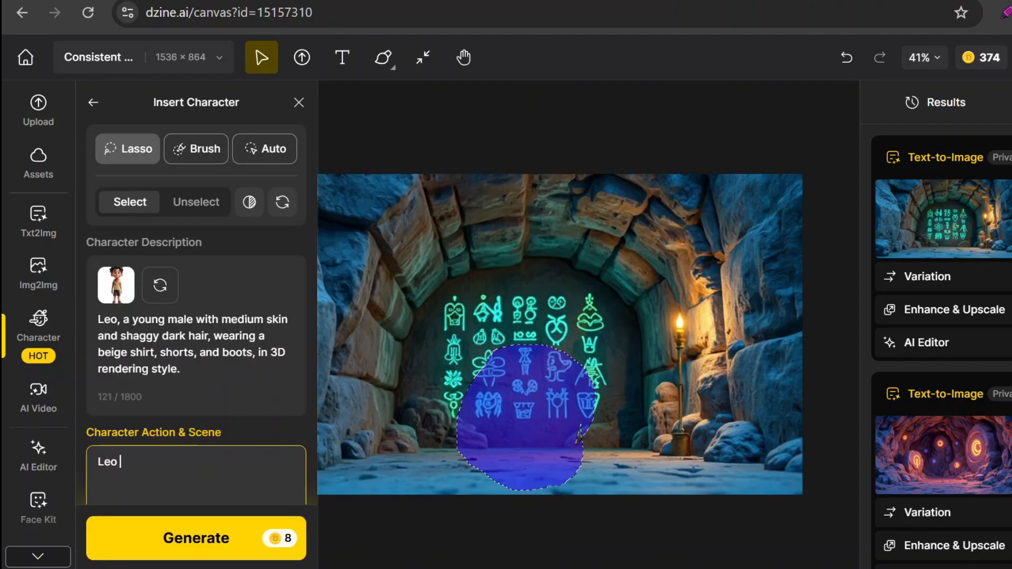
{"action": "right_click", "coordinate": [145, 463]}
{"action": "left_click", "coordinate": [262, 283]}
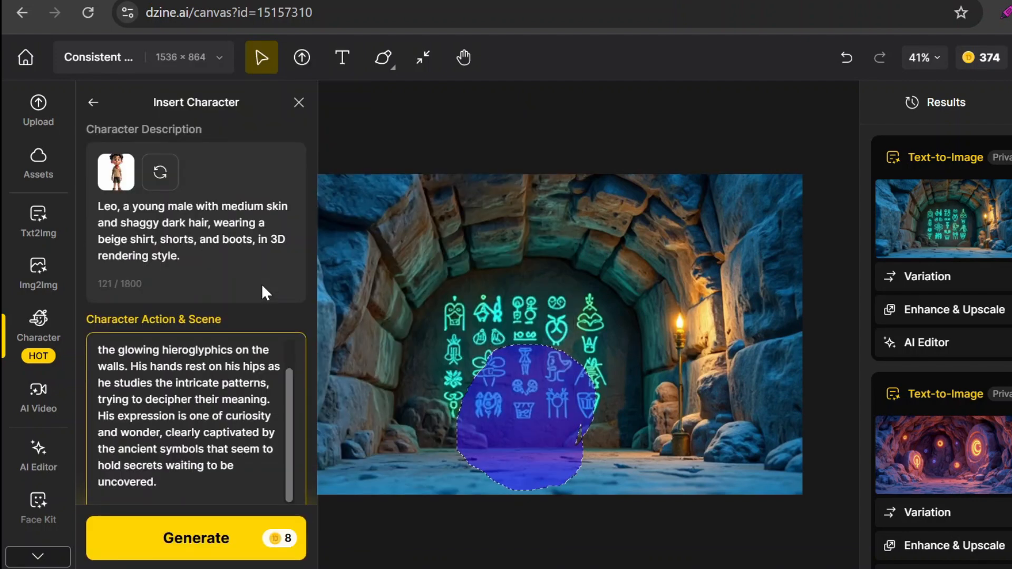
Change Leo's outfit description to a button up khaki shirt, black khaki shorts and a red bandana around his neck, and generate.
{"action": "left_click_drag", "start_coordinate": [98, 239], "coordinate": [194, 238]}
{"action": "right_click", "coordinate": [192, 239]}
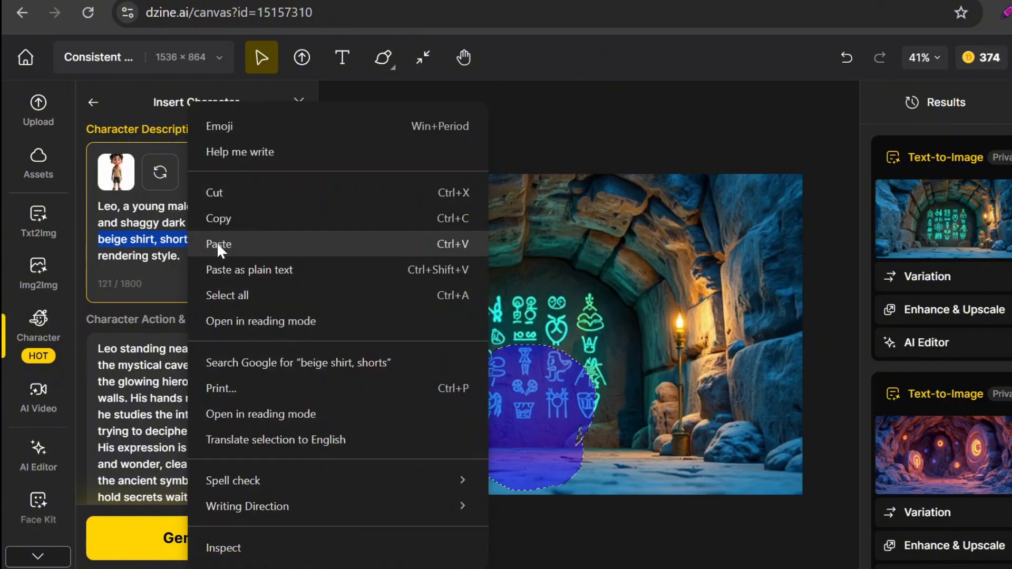
{"action": "left_click", "coordinate": [217, 241]}
{"action": "key", "text": "BackSpace"}
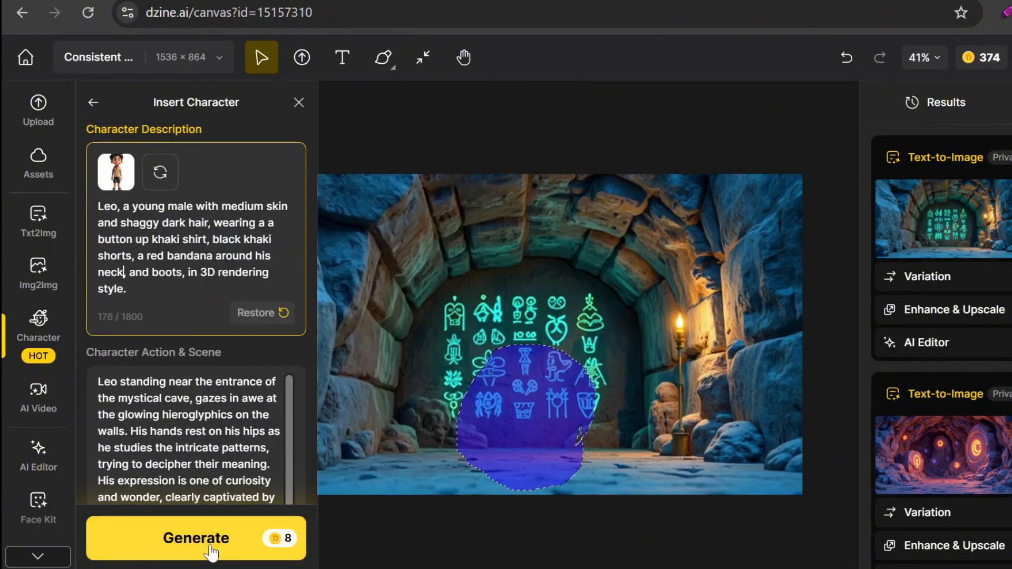
{"action": "left_click", "coordinate": [211, 548]}
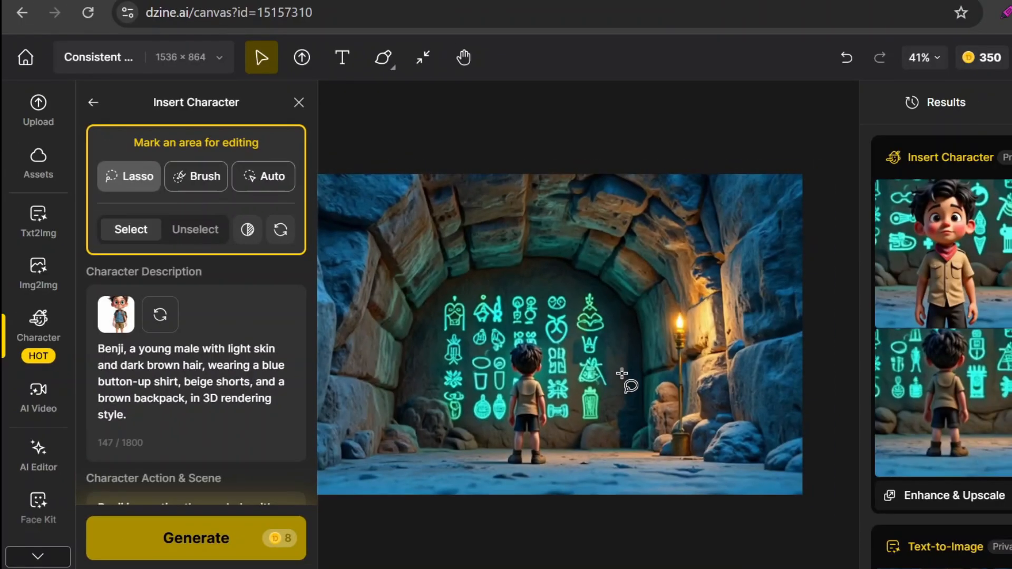
Lasso an area beside Leo in the cave scene for inserting Benji.
{"action": "mouse_move", "coordinate": [616, 379]}
{"action": "left_mouse_down"}
{"action": "mouse_move", "coordinate": [574, 363]}
{"action": "mouse_move", "coordinate": [554, 424]}
{"action": "mouse_move", "coordinate": [604, 470]}
{"action": "mouse_move", "coordinate": [629, 407]}
{"action": "mouse_move", "coordinate": [614, 379]}
{"action": "left_mouse_up"}
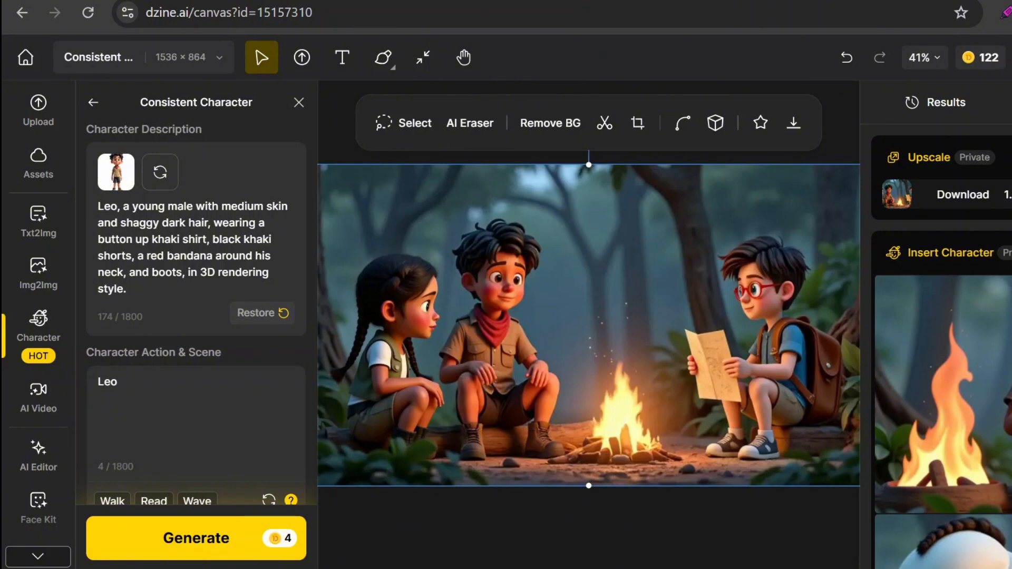
Add "a safari hat" to Leo's description, set the action to "Leo is riding on an elephant in the jungle." and generate.
{"action": "left_click", "coordinate": [130, 273]}
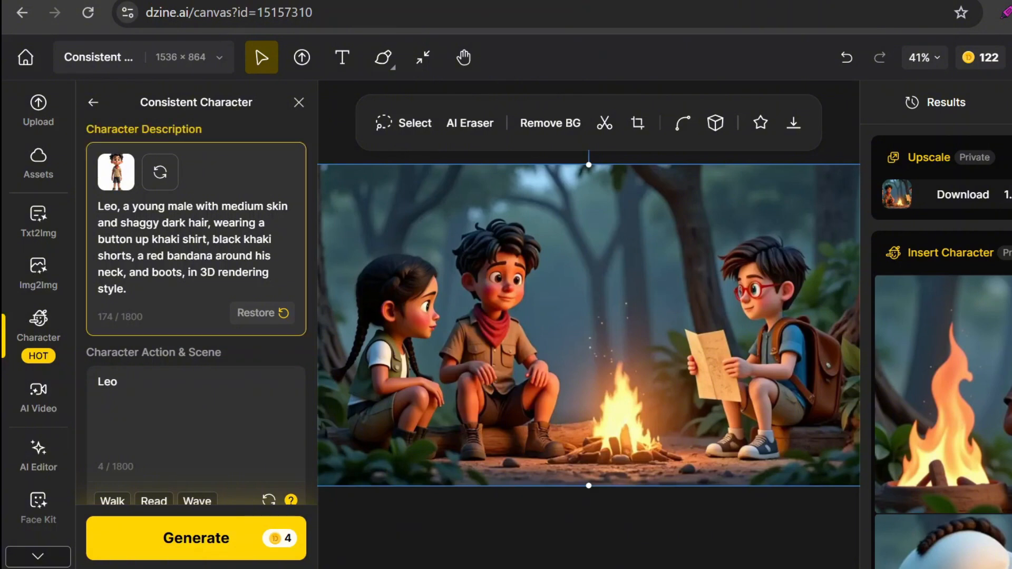
{"action": "type", "text": "a safari"}
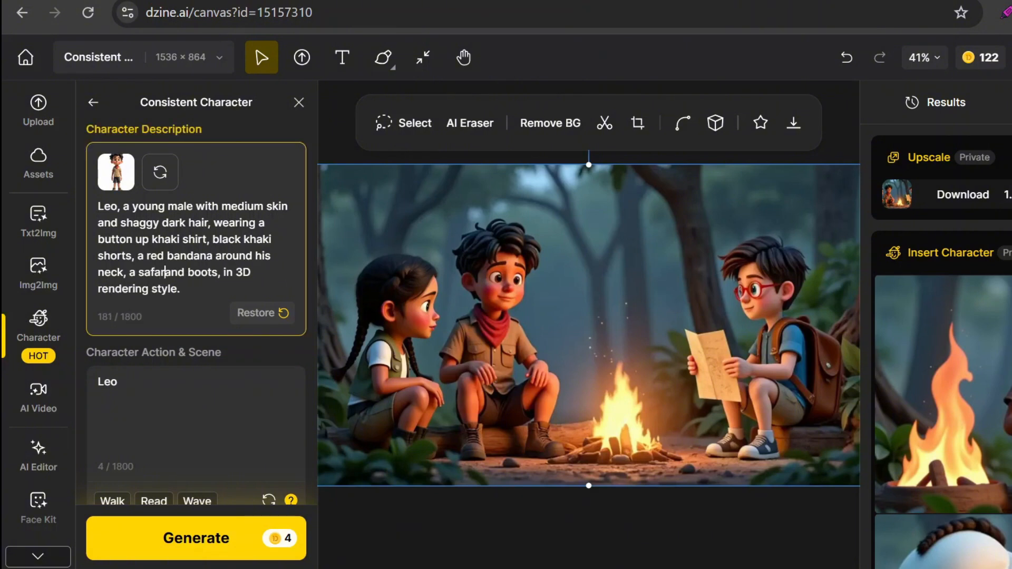
{"action": "type", "text": " hat,"}
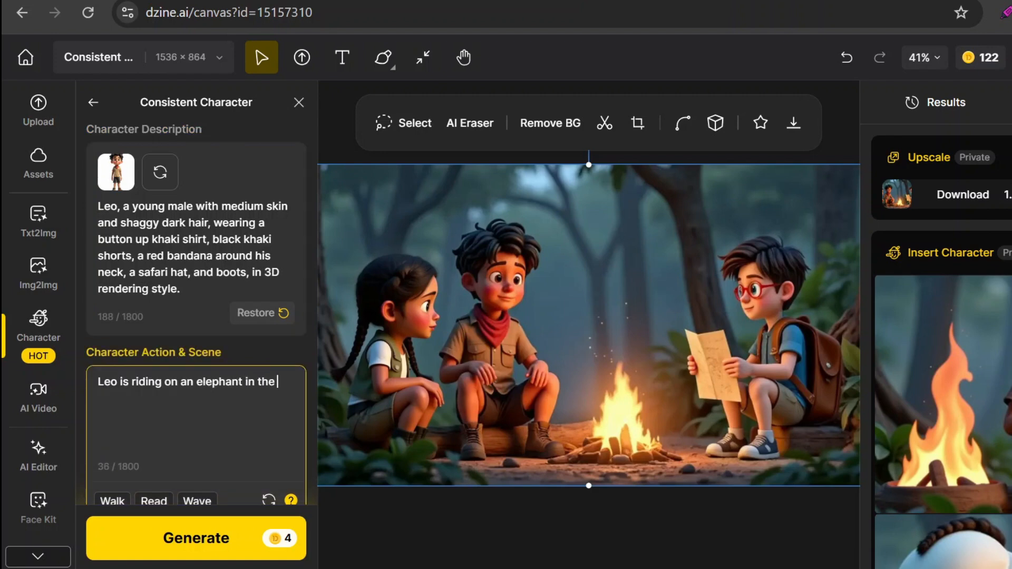
{"action": "type", "text": "jungle."}
{"action": "left_click", "coordinate": [190, 537]}
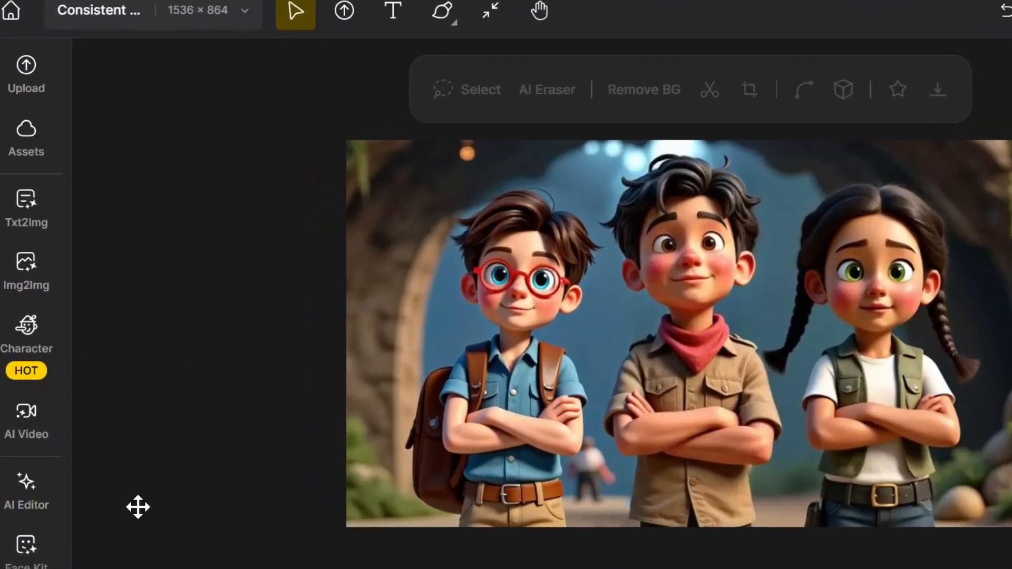
Erase the small background figure between the two boys with a brushed AI Eraser selection and place the third result on the canvas.
{"action": "left_click", "coordinate": [39, 501]}
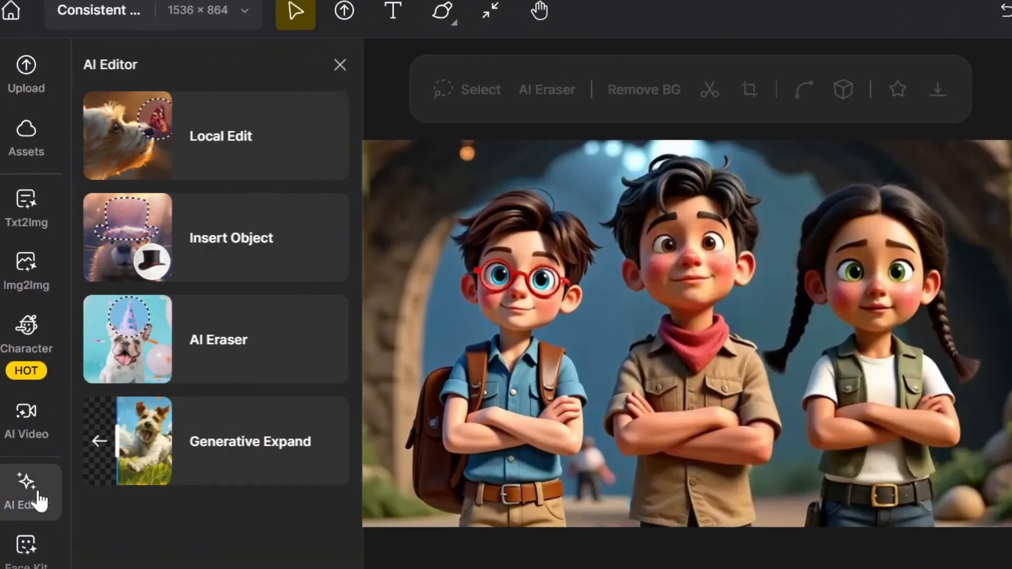
{"action": "left_click", "coordinate": [219, 356]}
{"action": "left_click", "coordinate": [219, 188]}
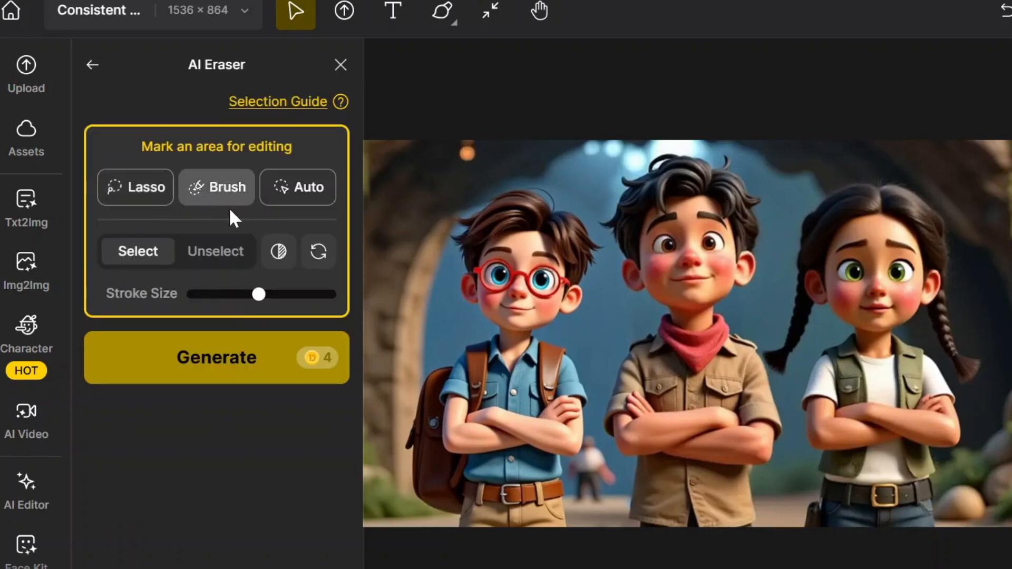
{"action": "mouse_move", "coordinate": [592, 493]}
{"action": "left_mouse_down"}
{"action": "mouse_move", "coordinate": [587, 445]}
{"action": "mouse_move", "coordinate": [576, 468]}
{"action": "mouse_move", "coordinate": [594, 481]}
{"action": "left_mouse_up"}
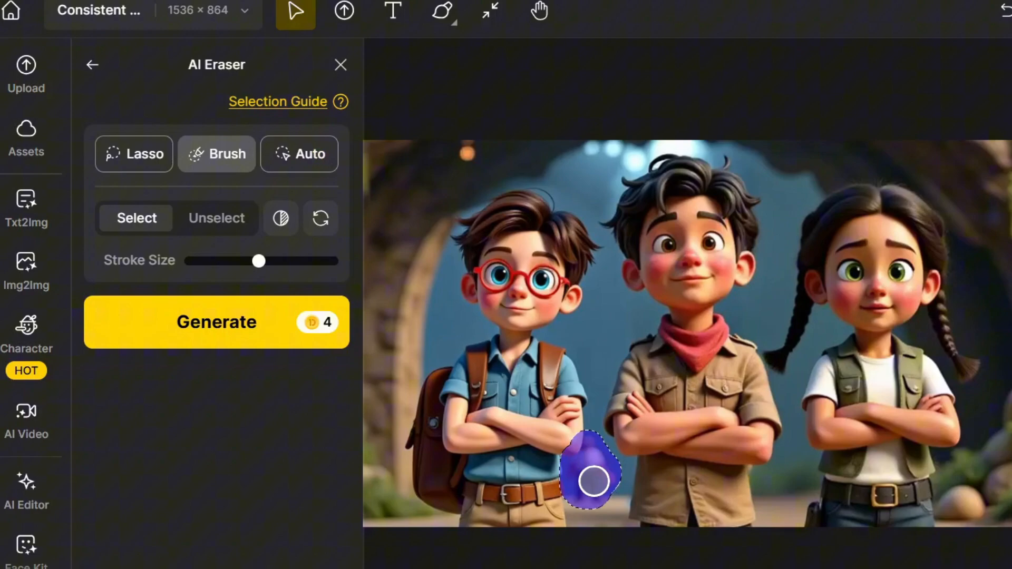
{"action": "left_click", "coordinate": [242, 337]}
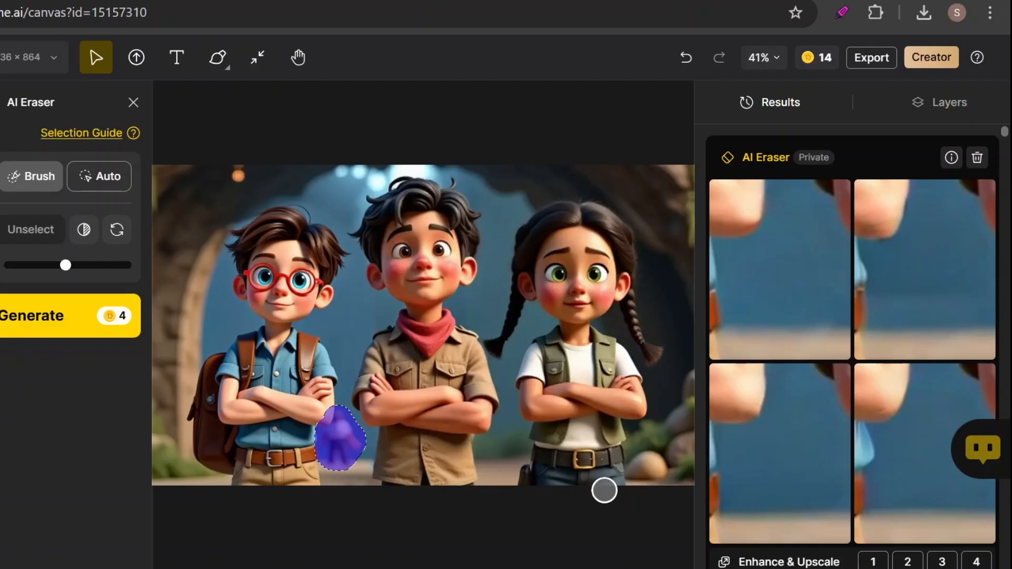
{"action": "mouse_move", "coordinate": [773, 279]}
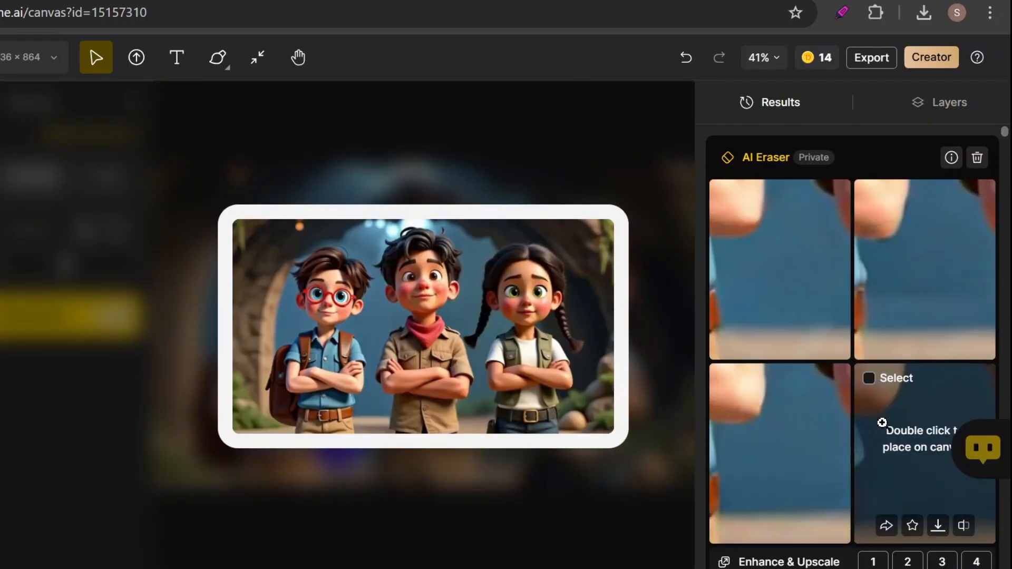
{"action": "double_click", "coordinate": [784, 430]}
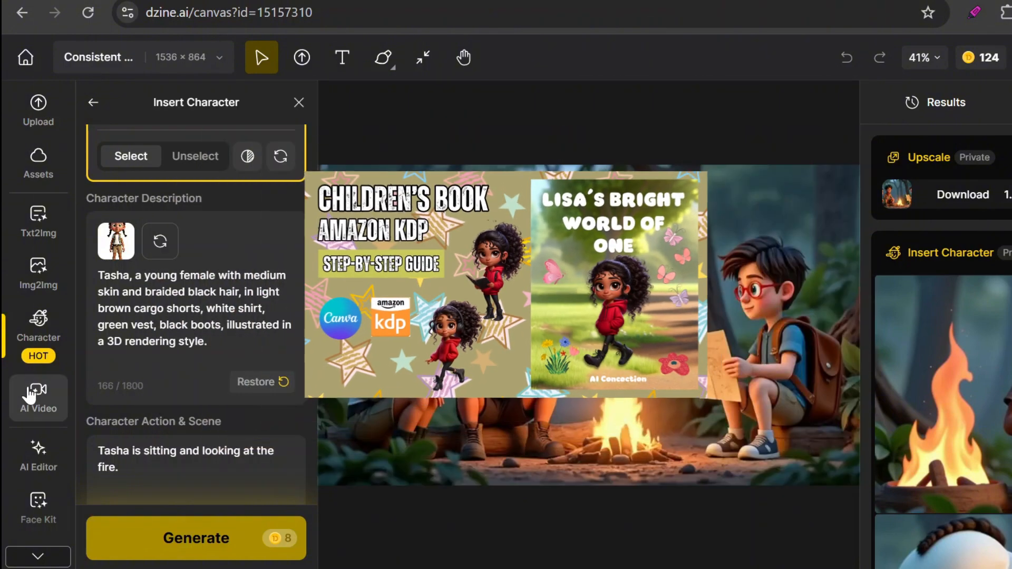
Set up an AI image-to-video generation of the campfire scene with the Kling 1.6 model.
{"action": "mouse_move", "coordinate": [36, 400]}
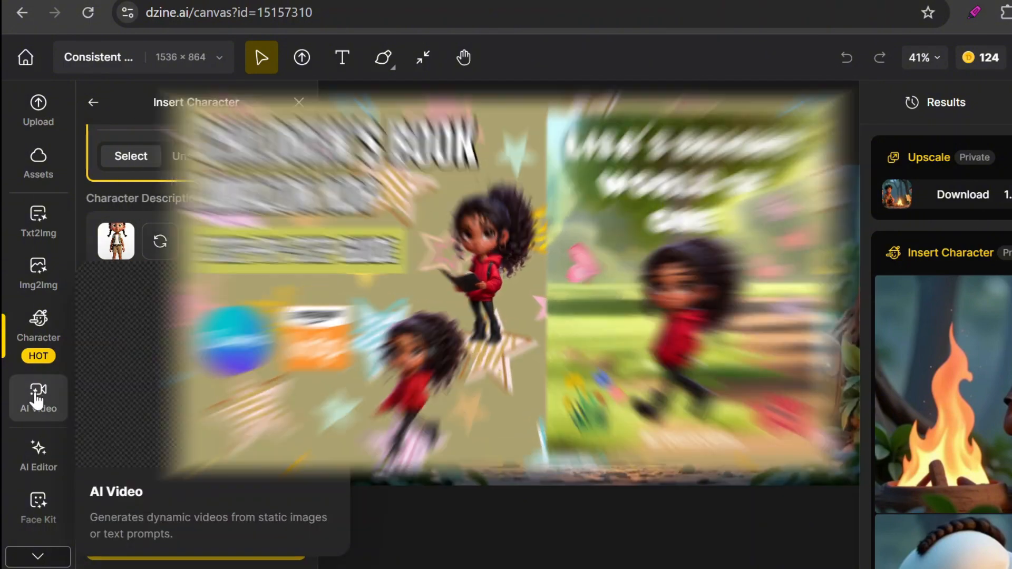
{"action": "left_click", "coordinate": [36, 400]}
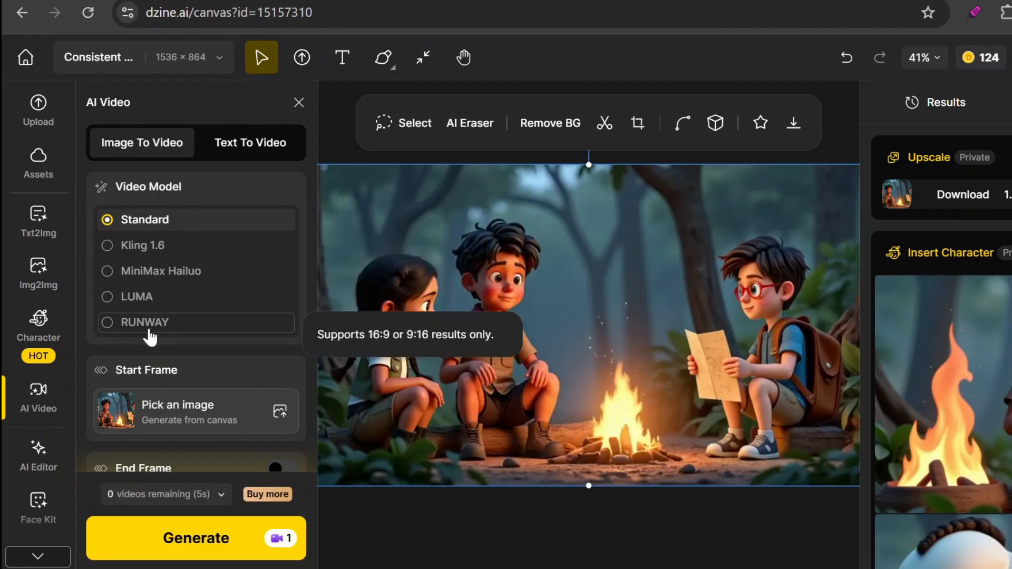
{"action": "left_click", "coordinate": [113, 254]}
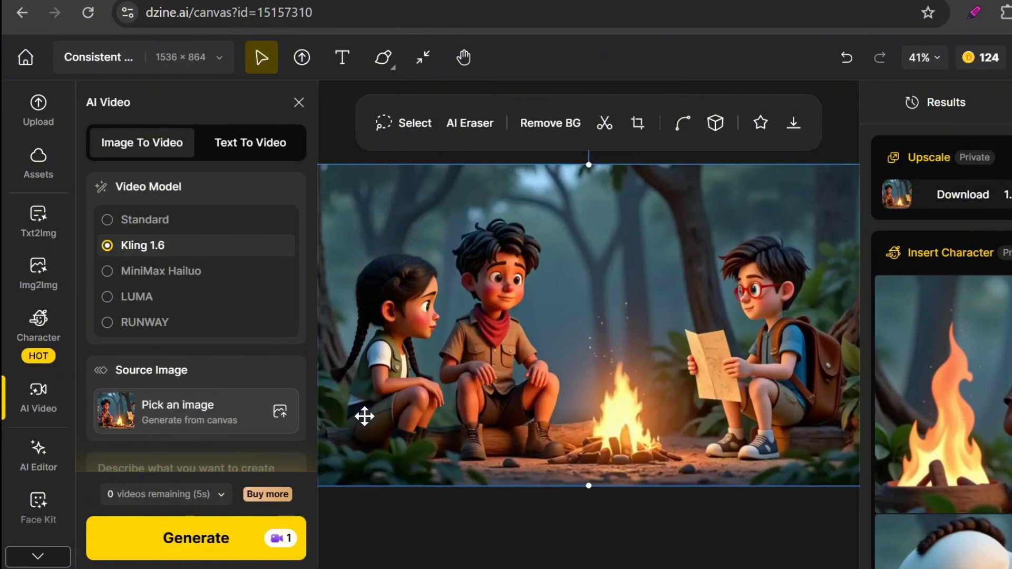
{"action": "scroll", "coordinate": [302, 355], "scroll_direction": "down", "scroll_amount": 1}
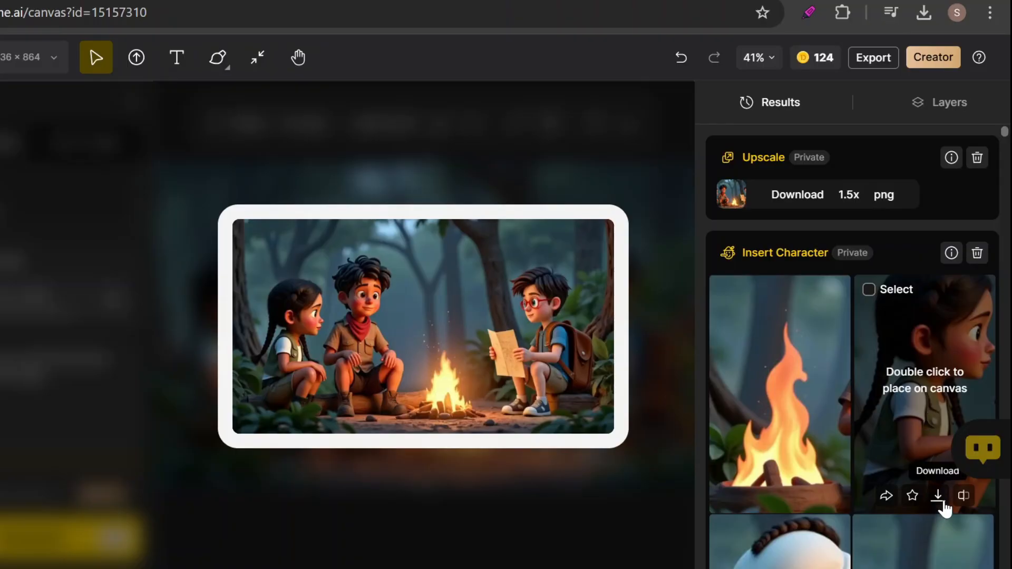
Open the download options for the campfire Insert Character result showing Tasha and choose the 1.5x upscale.
{"action": "left_click", "coordinate": [938, 497]}
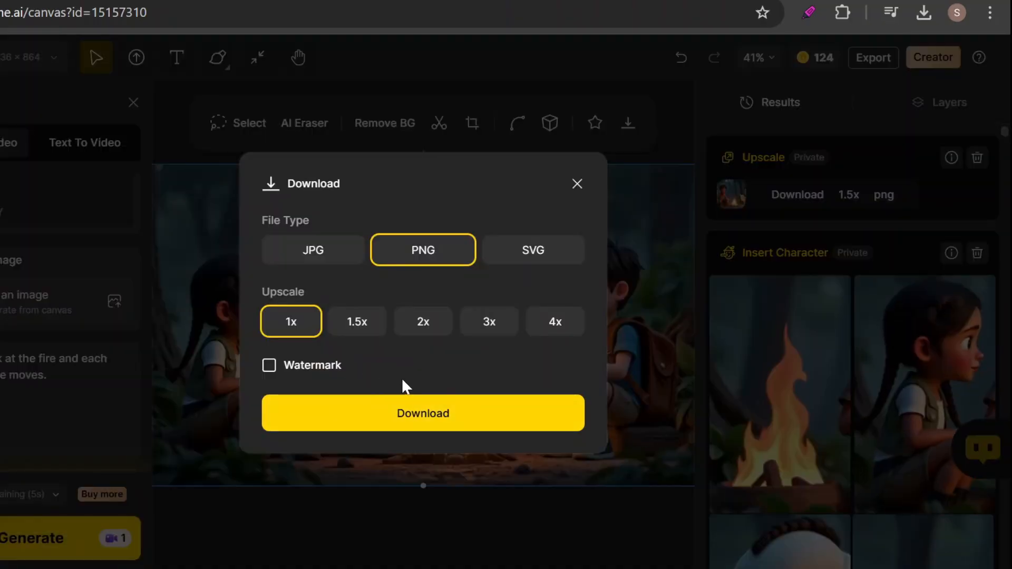
{"action": "left_click", "coordinate": [358, 324]}
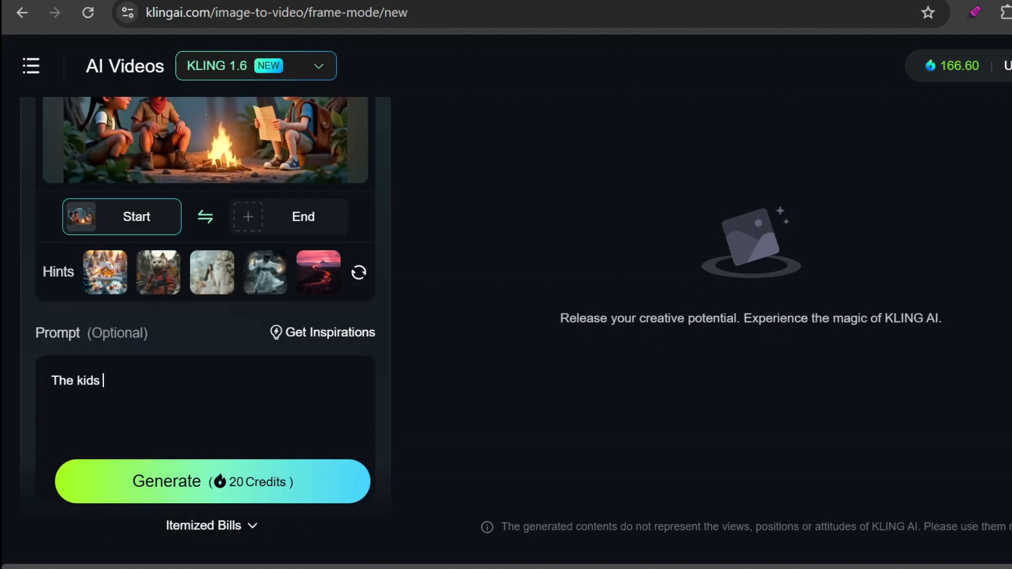
In Kling AI, complete the campfire video prompt as "The kids look at the fire and each other, the fire moves.".
{"action": "type", "text": "look at the fire and each other"}
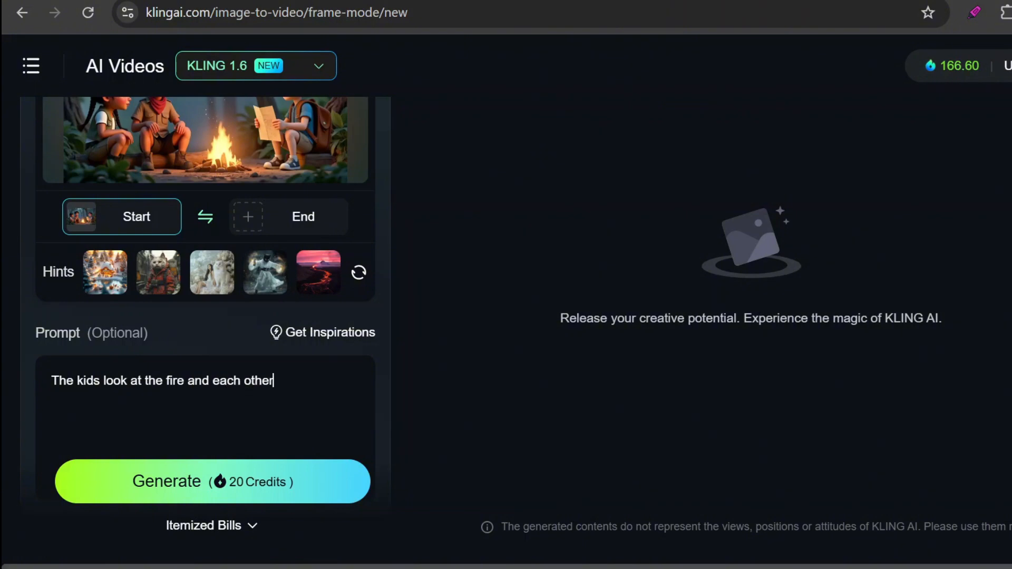
{"action": "type", "text": ", the fire moves."}
{"action": "scroll", "coordinate": [388, 438], "scroll_direction": "down", "scroll_amount": 3}
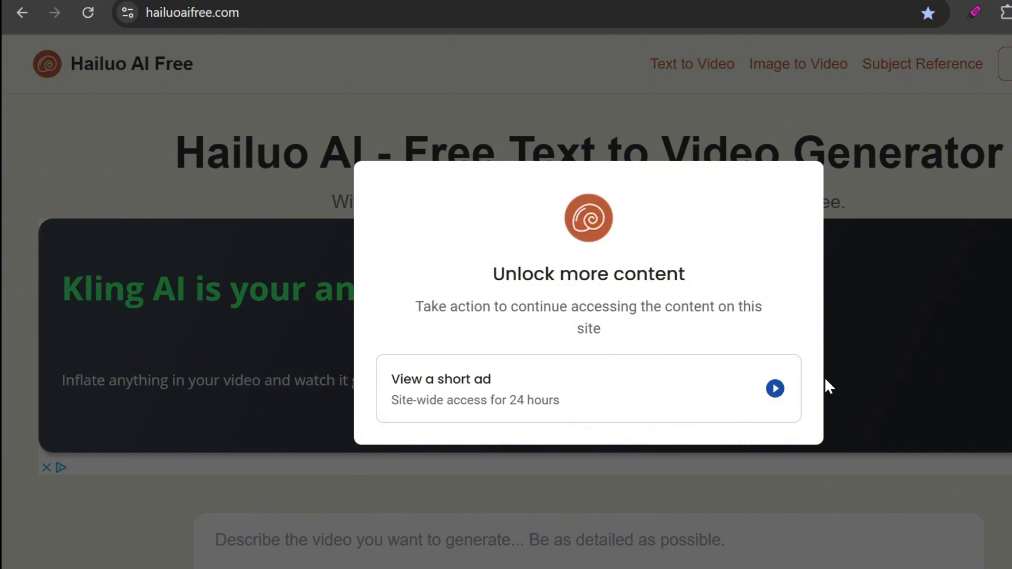
In Hailuo AI Free, unlock access by viewing an ad and generate the bee chase video from "The kids run away as the bees chase them.".
{"action": "left_click", "coordinate": [775, 389]}
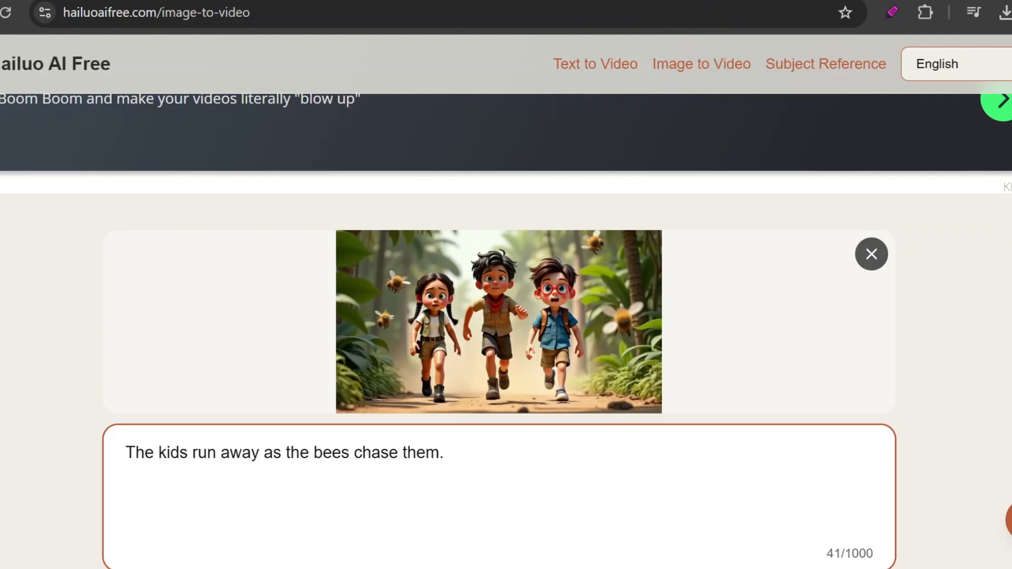
{"action": "scroll", "coordinate": [506, 317], "scroll_direction": "down", "scroll_amount": 4}
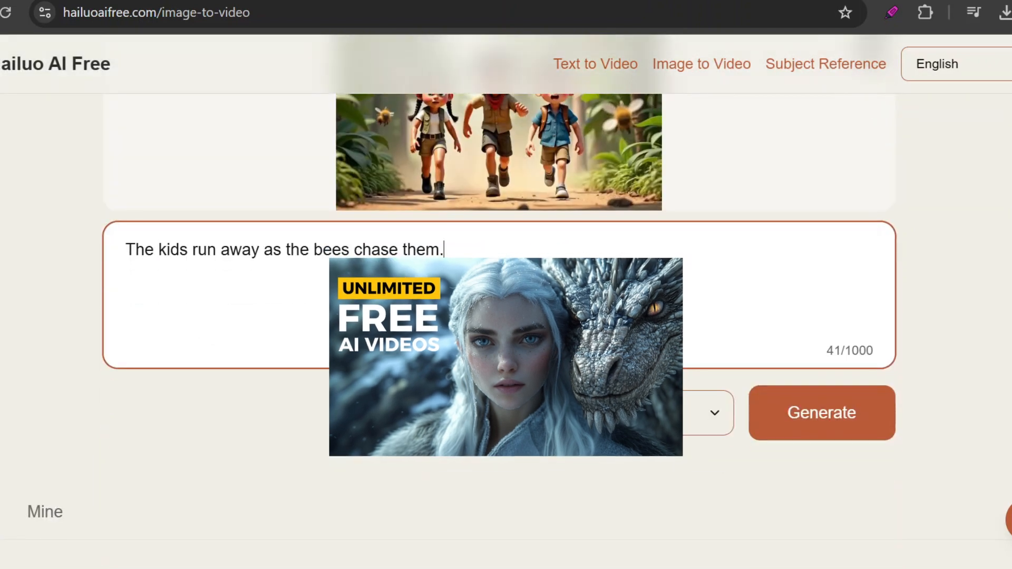
{"action": "left_click", "coordinate": [816, 424]}
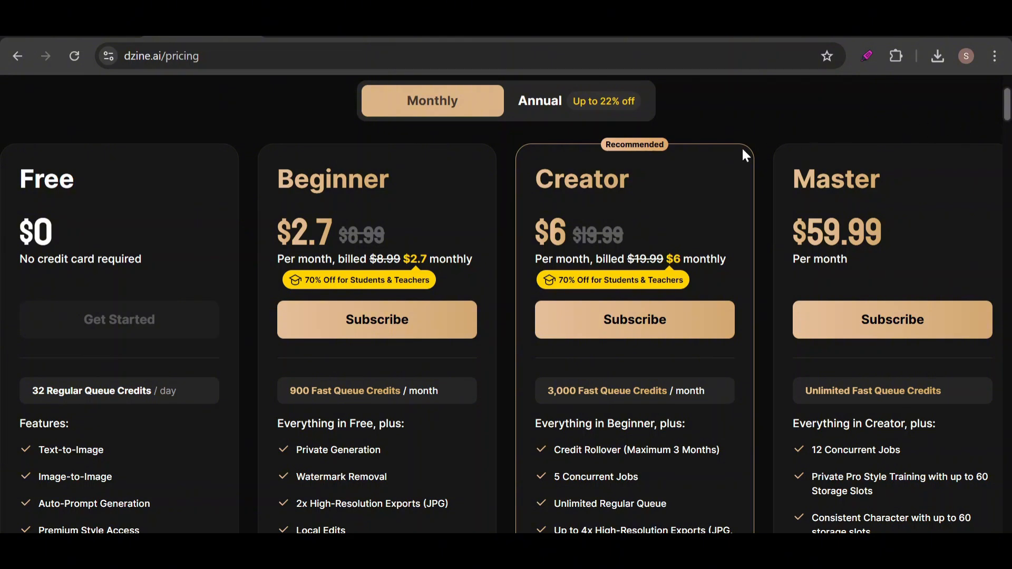
Switch the Dzine pricing page to annual billing to compare the plans.
{"action": "left_click", "coordinate": [548, 105]}
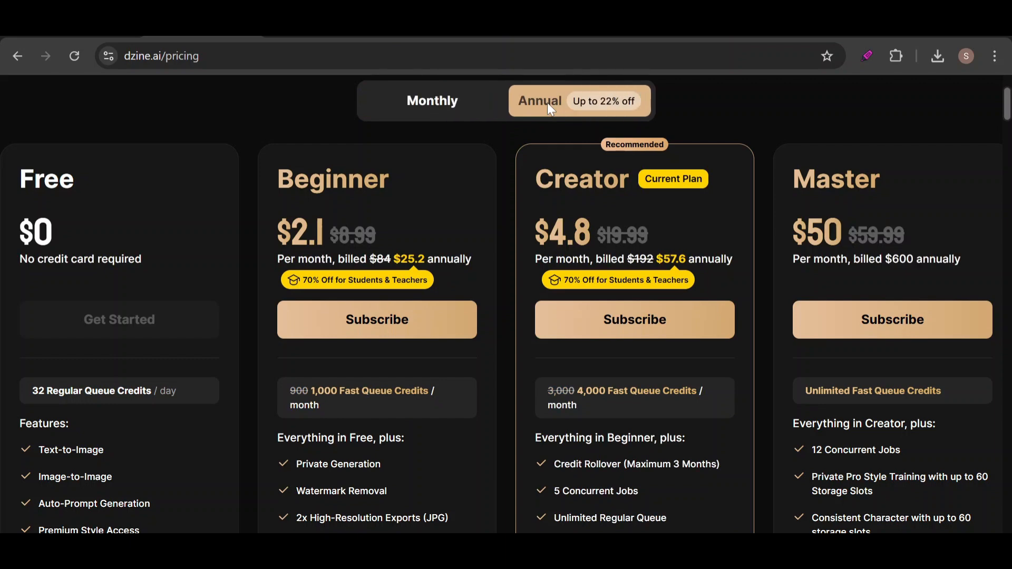